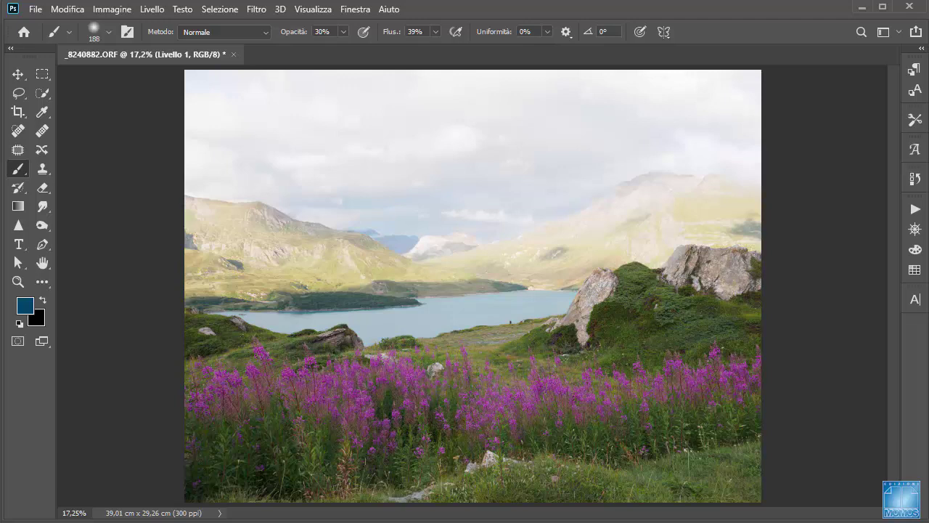
# - Show the Layers panel with F7 to reach the Livello 1 layer
pyautogui.press('F7')
# - Dock the Layers panel beside the image and select the Sfondo background layer
pyautogui.moveTo(672, 205); pyautogui.dragTo(760, 58)
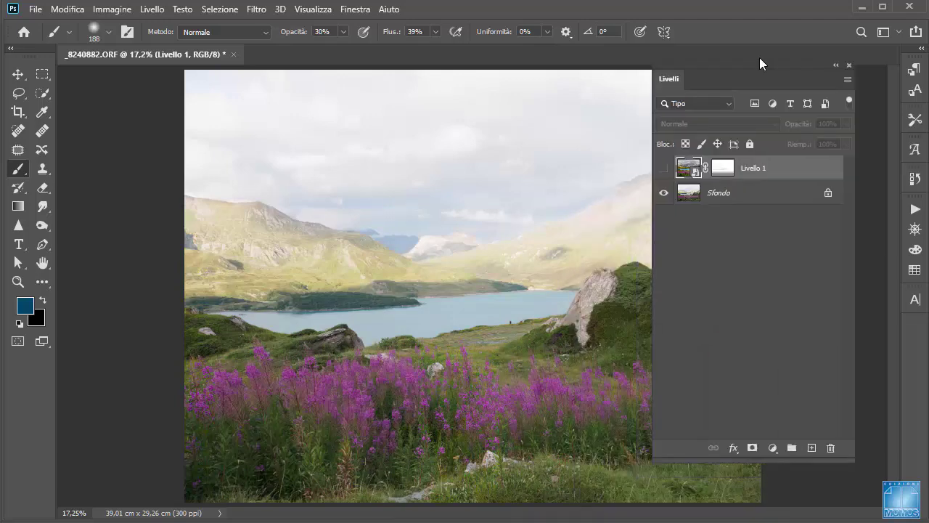
pyautogui.click(743, 190)
pyautogui.click(108, 10)
pyautogui.moveTo(145, 25)
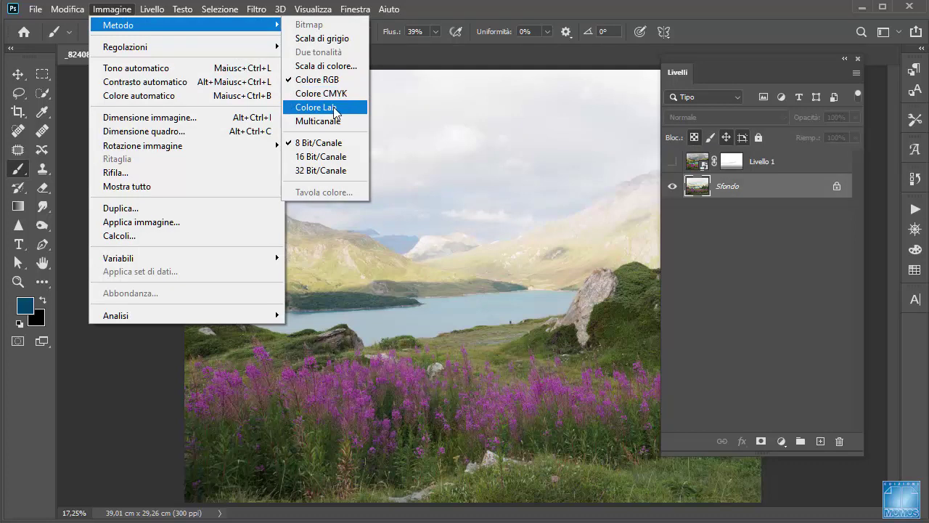
pyautogui.click(735, 64)
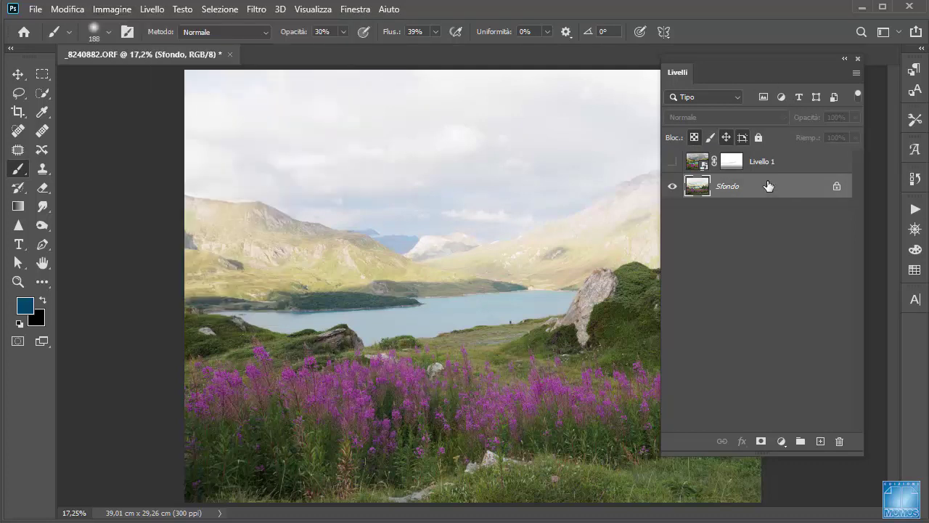
# - Duplicate Sfondo as a smart object, Sfondo copia, and open its contents as a .psb
pyautogui.hotkey('ctrl', 'j')
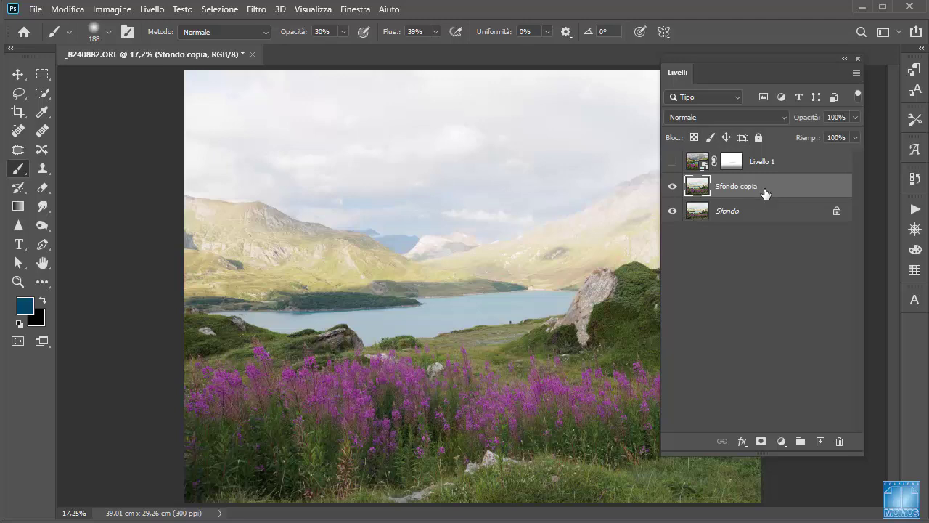
pyautogui.rightClick(725, 192)
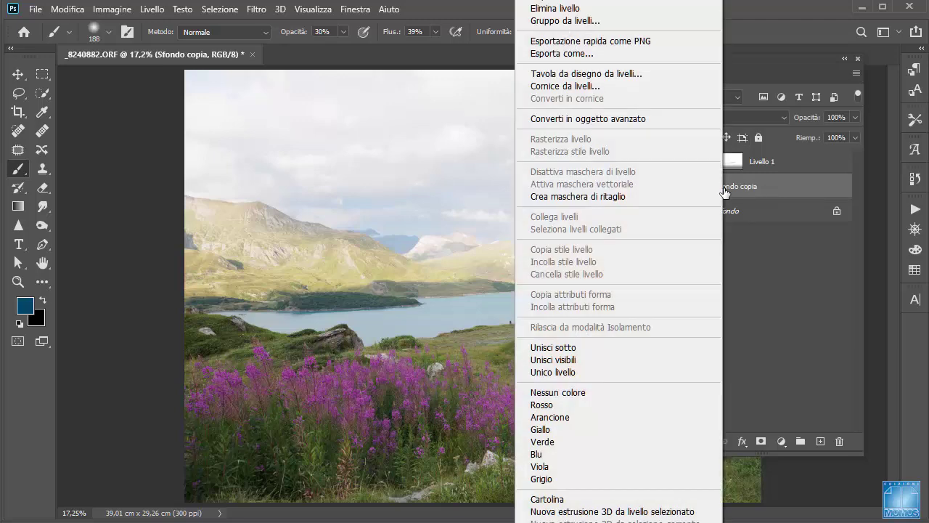
pyautogui.click(631, 119)
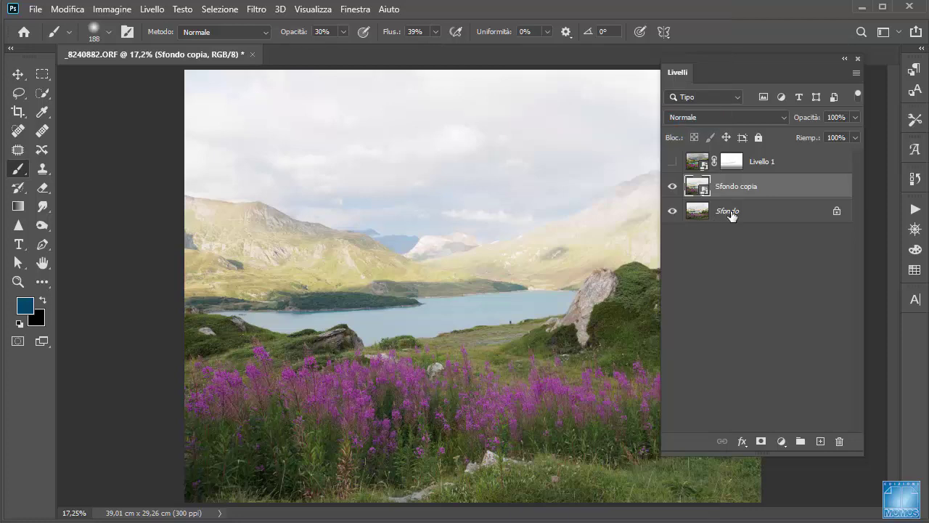
pyautogui.doubleClick(698, 187)
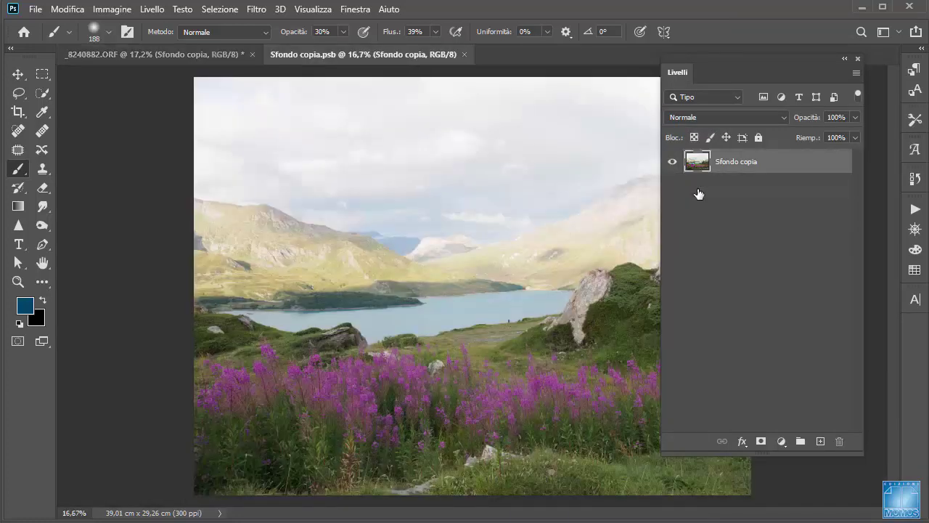
# - Convert Sfondo copia.psb to Lab colour, save and close it, then reopen the contents
pyautogui.click(116, 10)
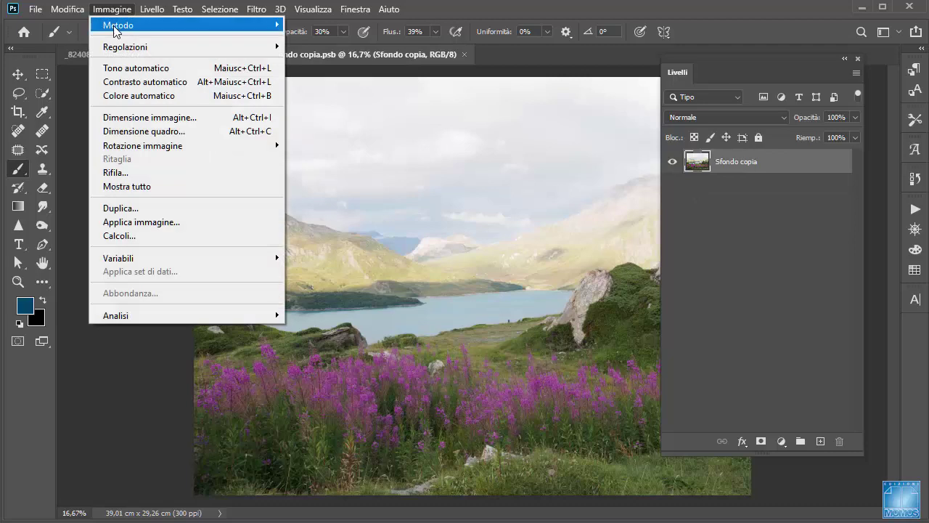
pyautogui.click(316, 107)
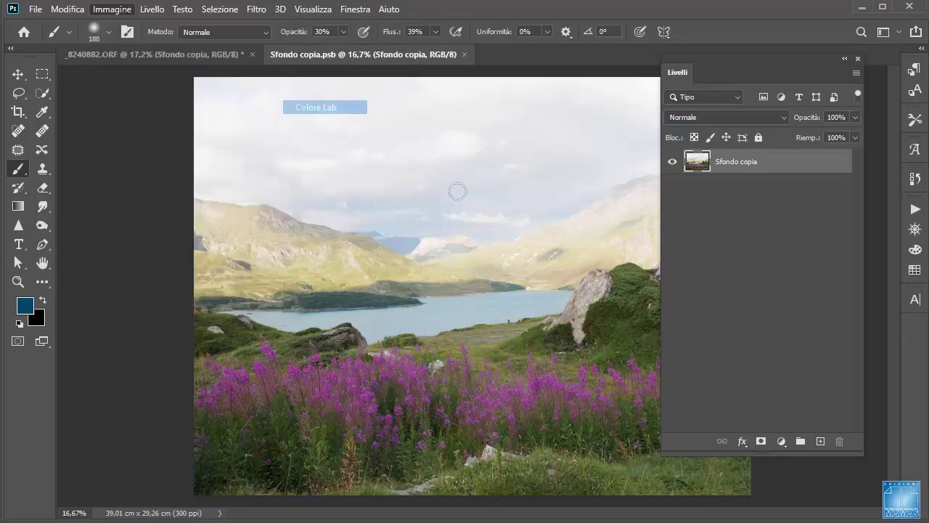
pyautogui.click(470, 56)
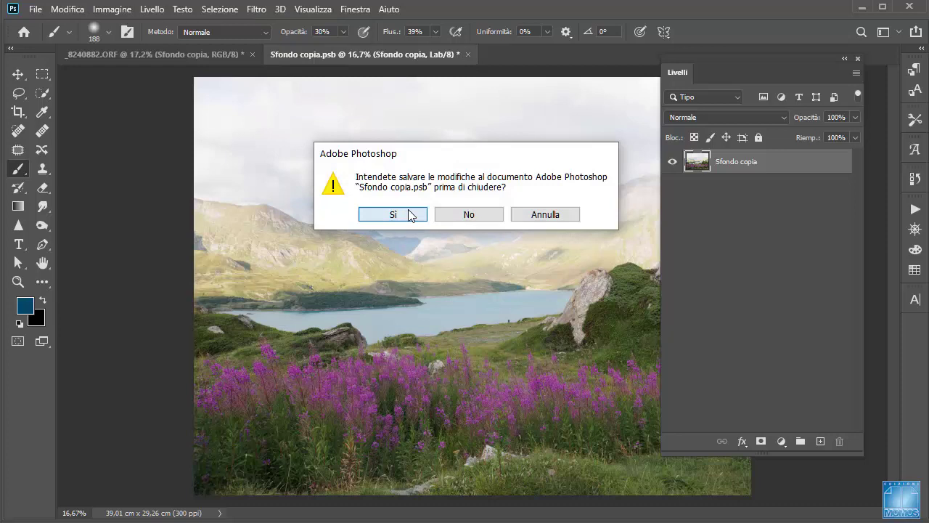
pyautogui.click(410, 211)
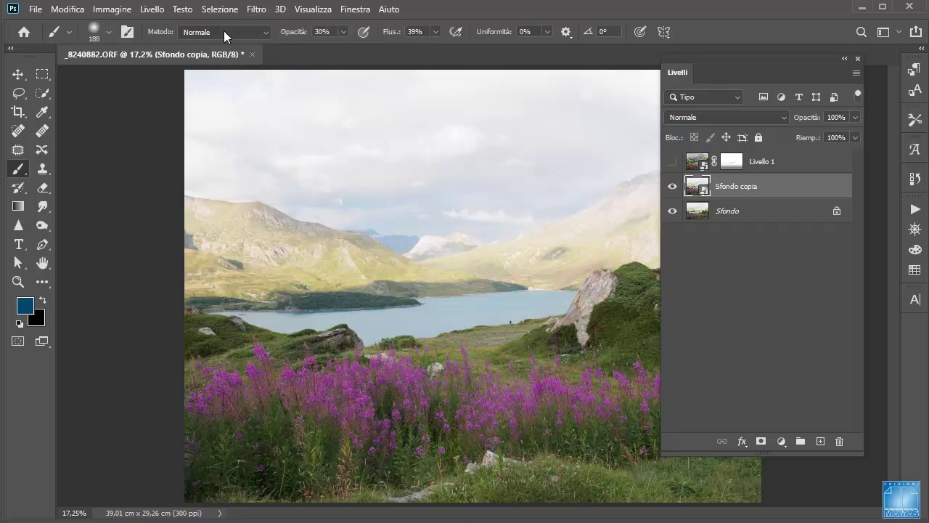
pyautogui.doubleClick(694, 188)
# - Shorten the Layers panel and add a Curve 1 adjustment layer above Sfondo copia
pyautogui.moveTo(710, 60)
pyautogui.mouseDown()
pyautogui.moveTo(67, 67)
pyautogui.moveTo(741, 77)
pyautogui.moveTo(729, 54)
pyautogui.mouseUp()
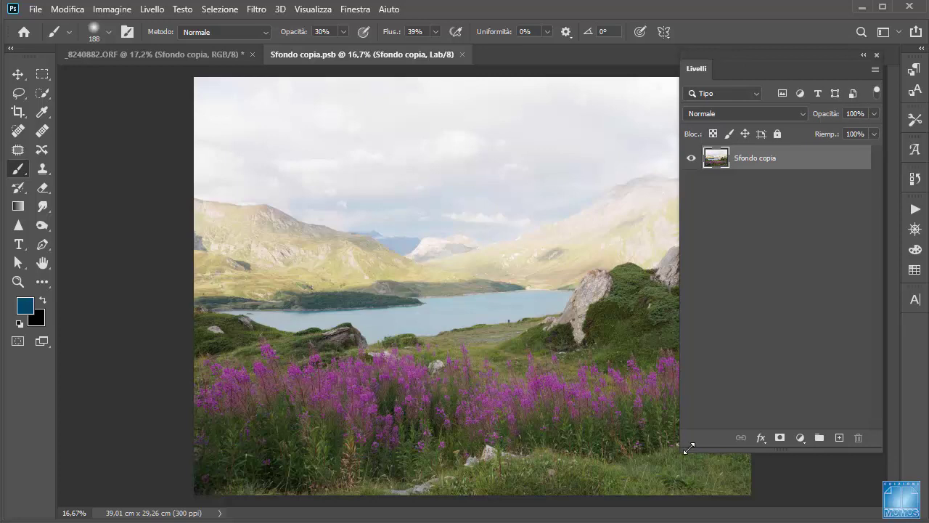
pyautogui.moveTo(689, 448); pyautogui.dragTo(693, 320)
pyautogui.click(801, 313)
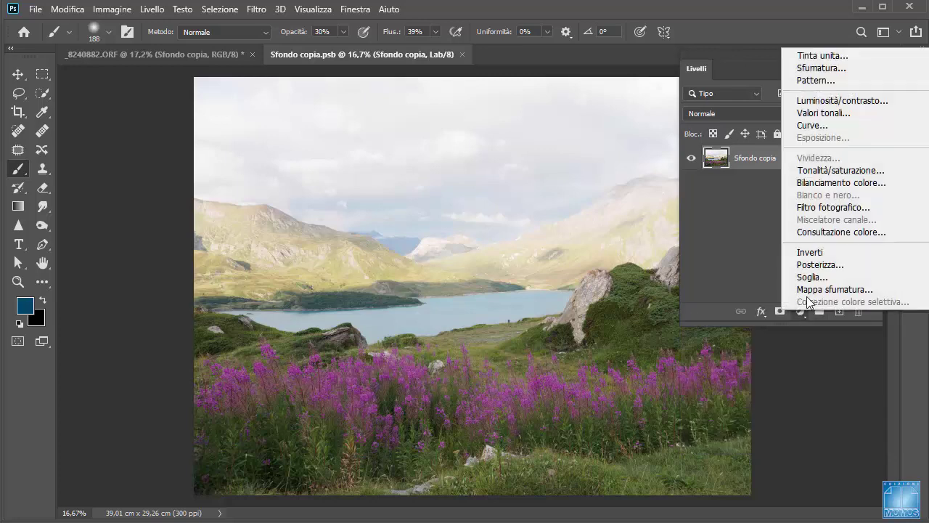
pyautogui.click(823, 127)
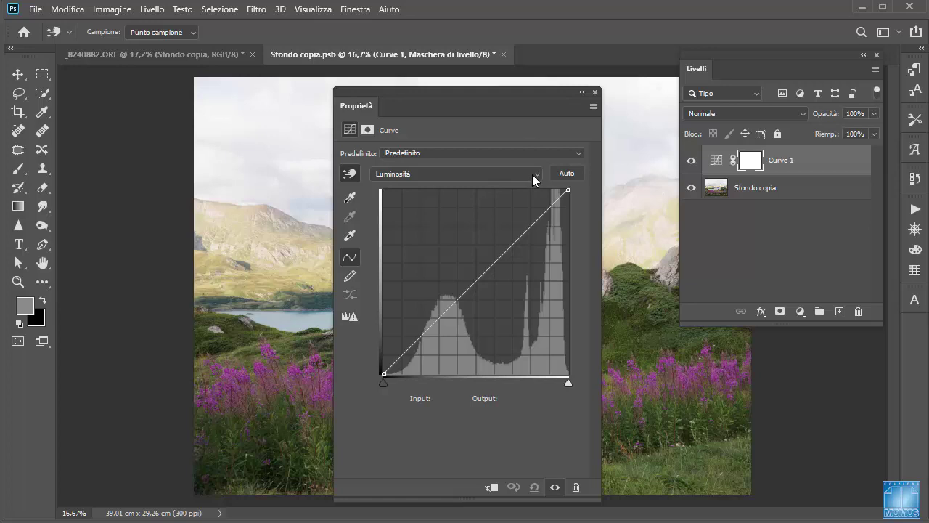
# - Test-bend Curve 1's a and b channel curves, resetting each back to default
pyautogui.click(533, 174)
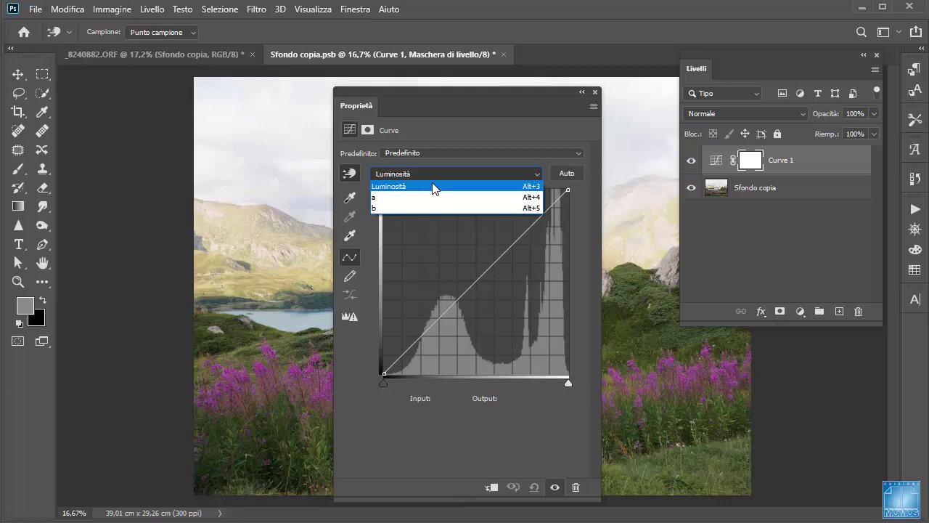
pyautogui.click(387, 198)
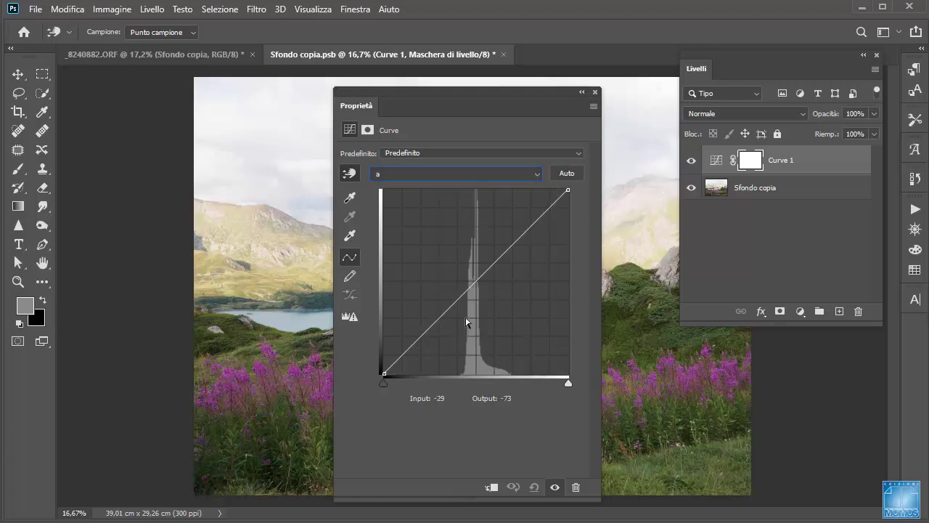
pyautogui.moveTo(465, 100)
pyautogui.mouseDown()
pyautogui.moveTo(246, 46)
pyautogui.moveTo(178, 40)
pyautogui.mouseUp()
pyautogui.moveTo(187, 221)
pyautogui.mouseDown()
pyautogui.moveTo(166, 180)
pyautogui.moveTo(206, 255)
pyautogui.mouseUp()
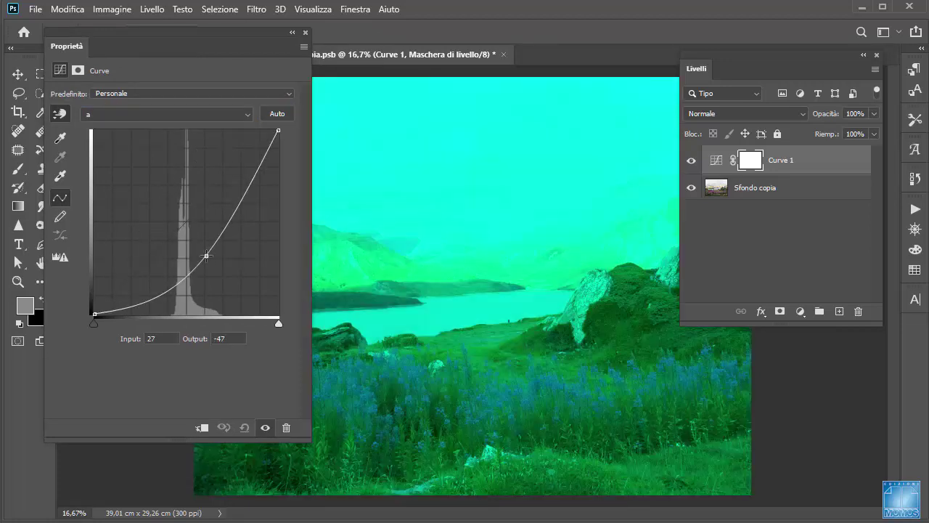
pyautogui.click(244, 427)
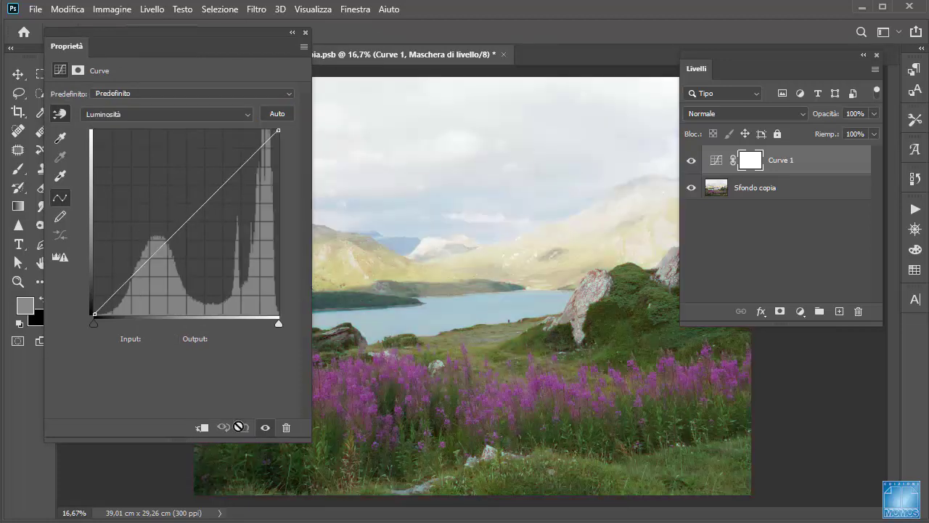
pyautogui.click(97, 118)
pyautogui.click(151, 190)
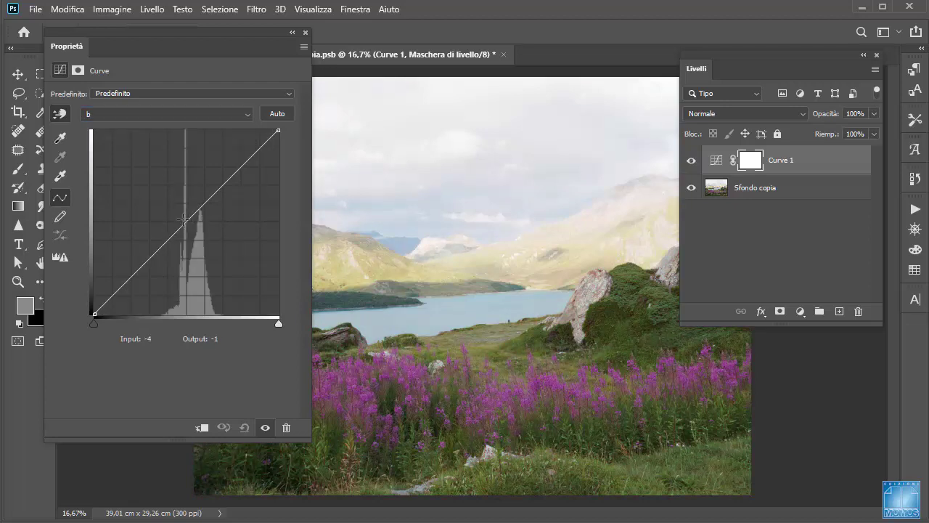
pyautogui.moveTo(186, 222)
pyautogui.mouseDown()
pyautogui.moveTo(147, 182)
pyautogui.moveTo(216, 259)
pyautogui.moveTo(155, 225)
pyautogui.moveTo(213, 260)
pyautogui.moveTo(232, 356)
pyautogui.mouseUp()
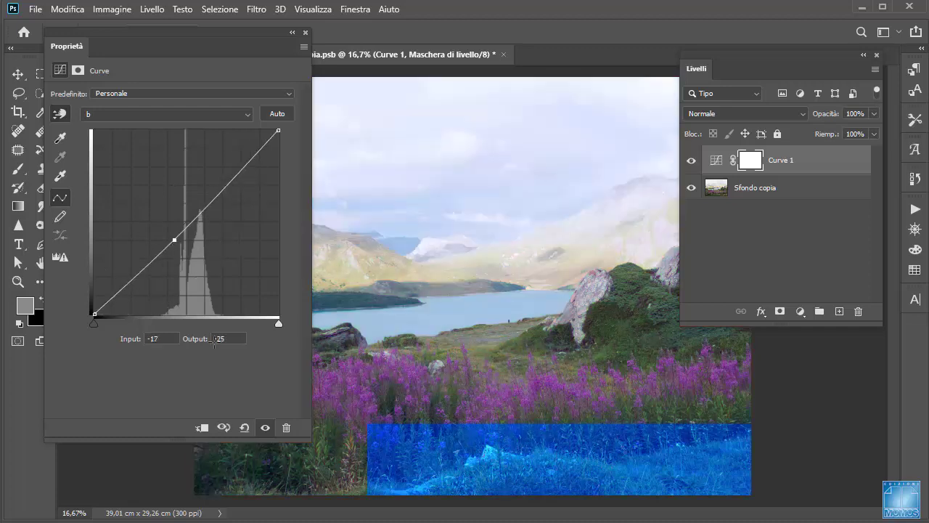
pyautogui.click(244, 428)
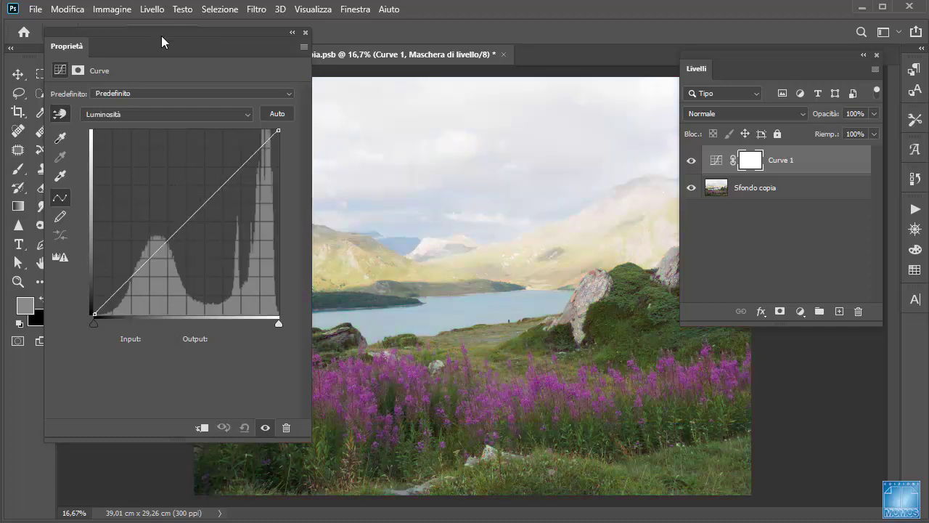
pyautogui.moveTo(161, 36); pyautogui.dragTo(149, 15)
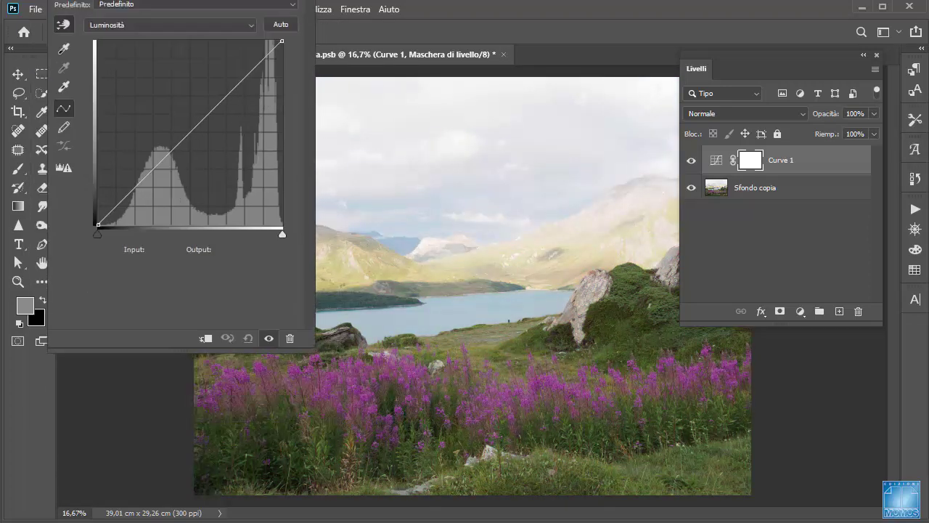
pyautogui.moveTo(149, 20); pyautogui.dragTo(165, 22)
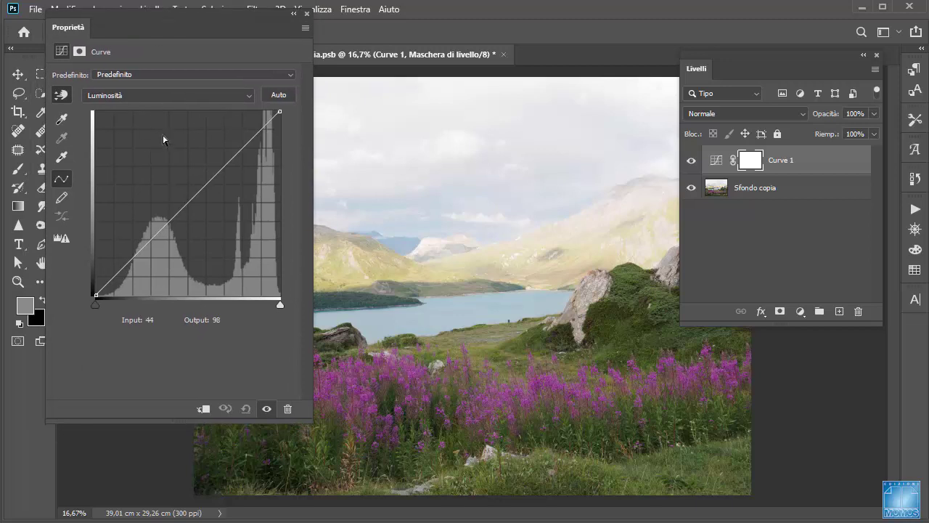
# - Pull Curve 1's a-channel endpoints inward to -84 and 76
pyautogui.click(158, 98)
pyautogui.click(108, 119)
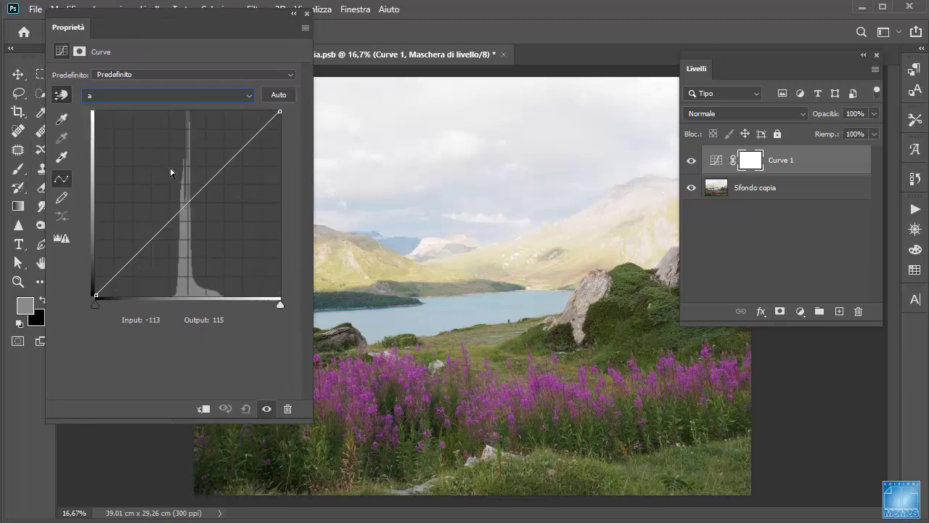
pyautogui.click(188, 203)
pyautogui.moveTo(95, 305); pyautogui.dragTo(129, 306)
pyautogui.moveTo(279, 306); pyautogui.dragTo(243, 305)
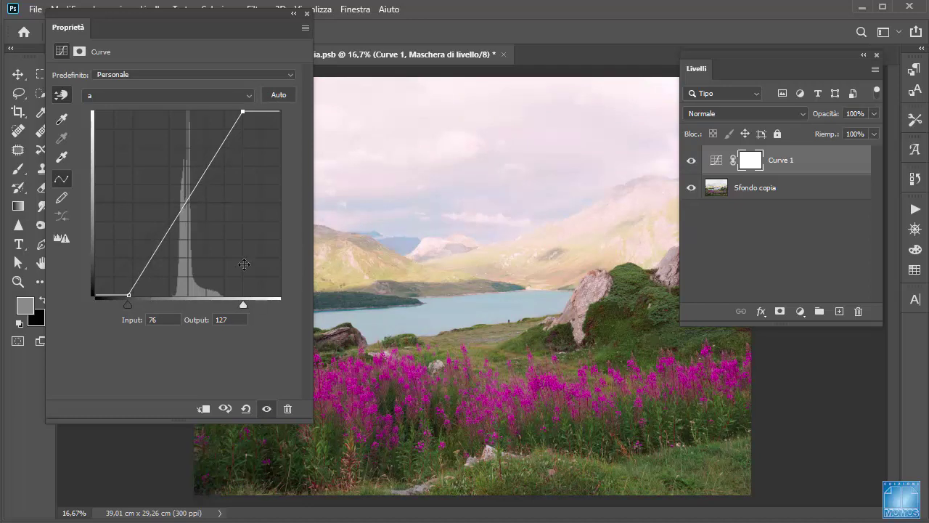
# - Pull the b-channel endpoints inward to -77 and 77, then hide Curve 1 to compare
pyautogui.click(159, 94)
pyautogui.click(146, 129)
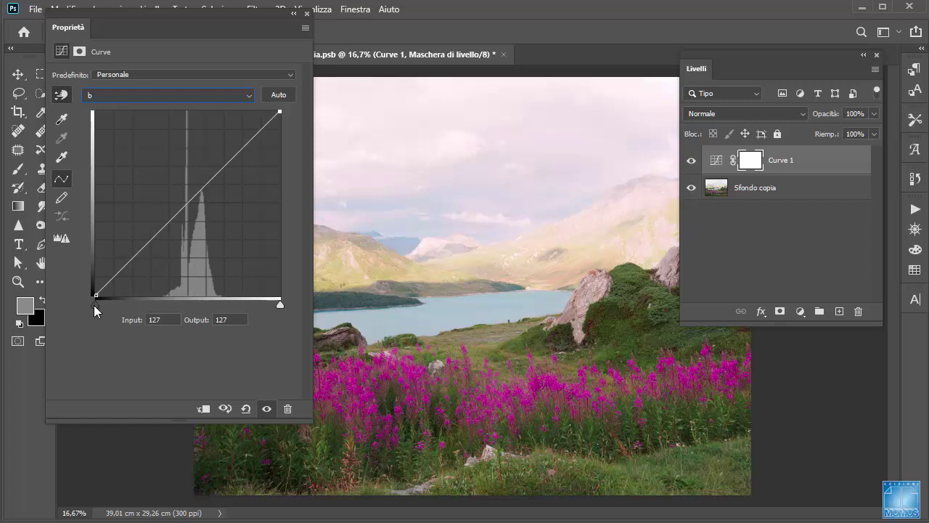
pyautogui.moveTo(95, 304); pyautogui.dragTo(130, 311)
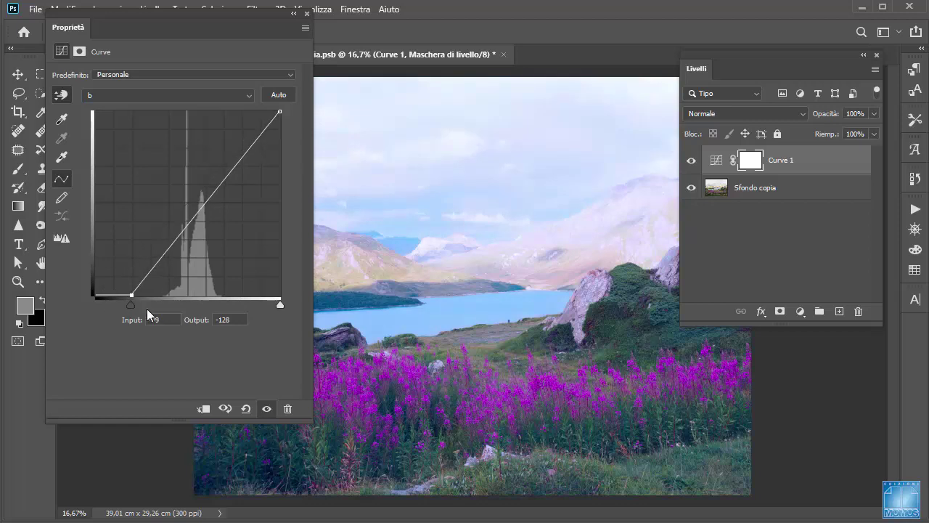
pyautogui.moveTo(277, 303); pyautogui.dragTo(244, 304)
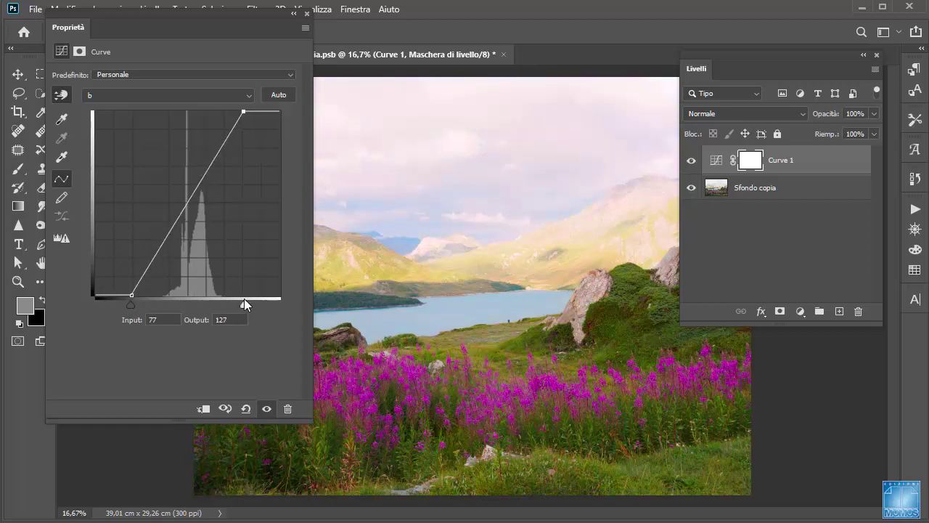
pyautogui.click(307, 13)
pyautogui.click(691, 161)
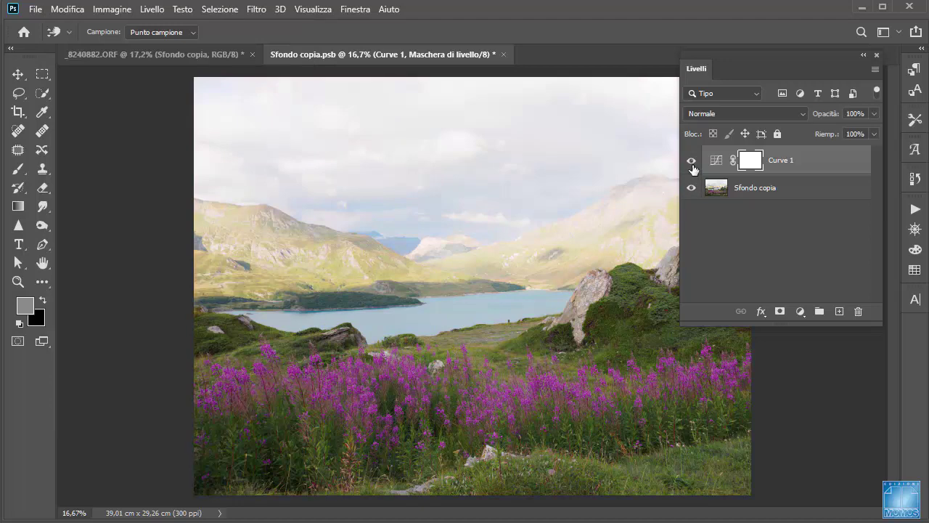
# - Compare with and without Curve 1, then steepen its a-channel curve further
pyautogui.click(692, 165)
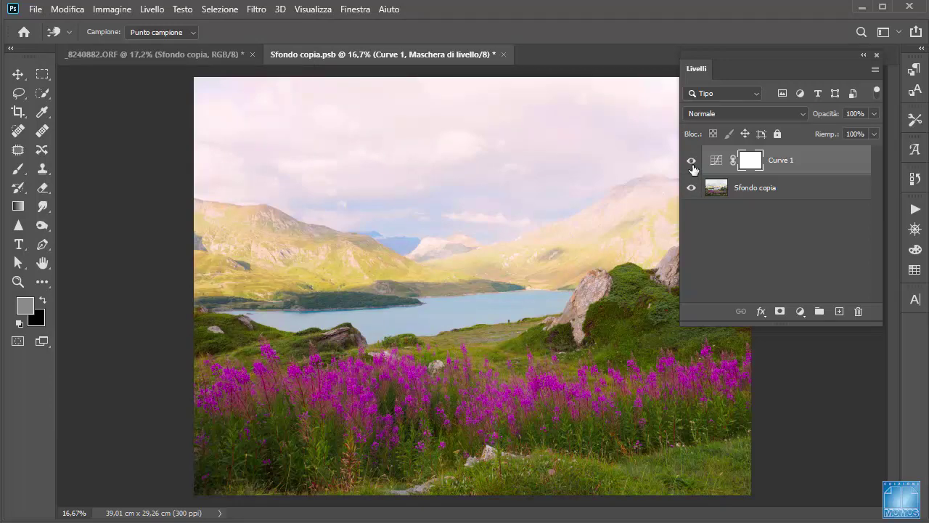
pyautogui.click(692, 163)
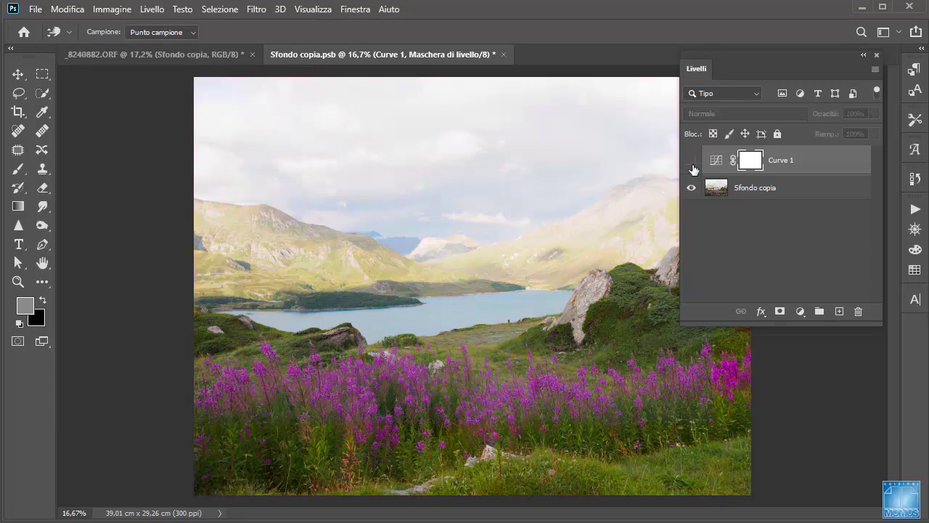
pyautogui.click(692, 163)
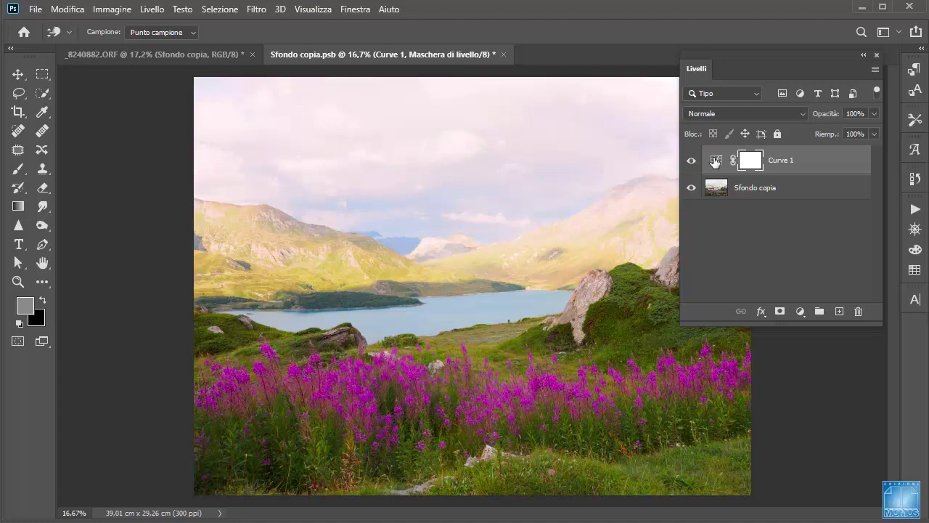
pyautogui.doubleClick(716, 160)
pyautogui.click(152, 95)
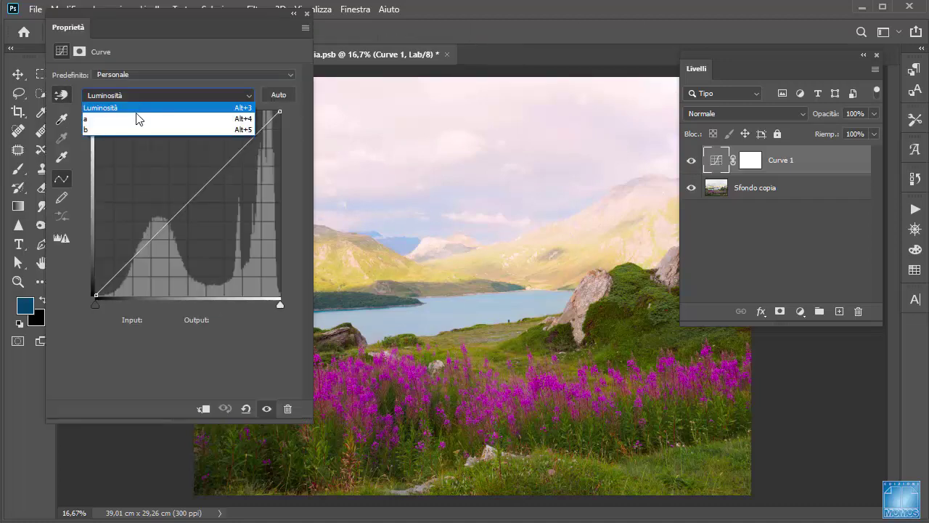
pyautogui.click(135, 118)
pyautogui.moveTo(127, 306); pyautogui.dragTo(123, 306)
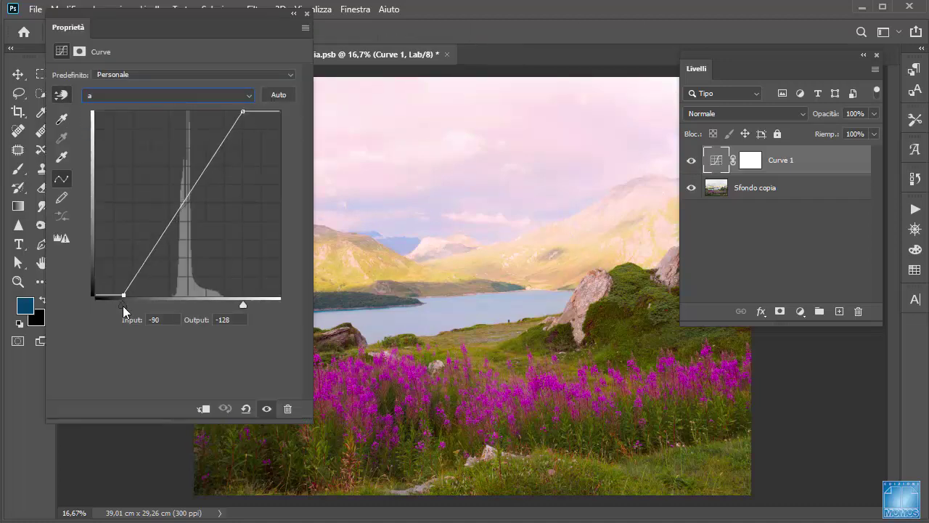
pyautogui.moveTo(241, 305); pyautogui.dragTo(253, 303)
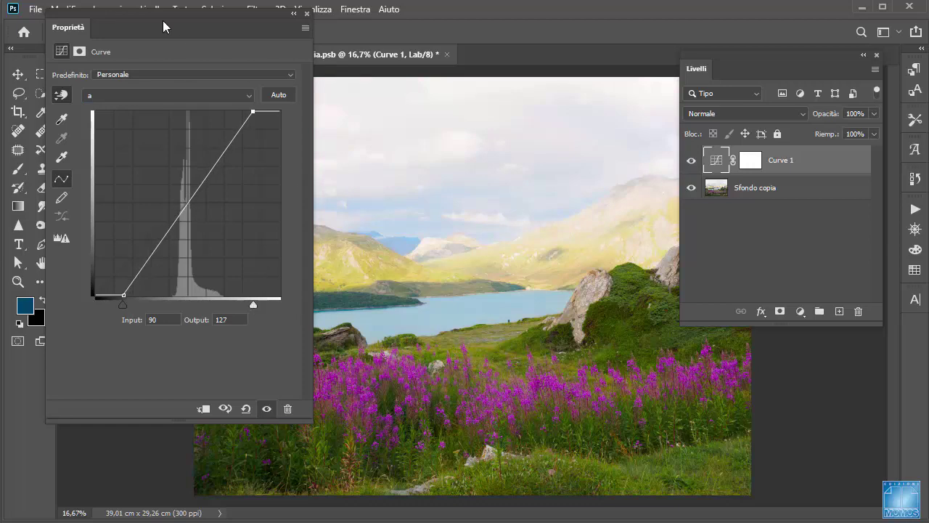
# - Steepen Curve 1's b-channel curve to an endpoint at input 85, then compare
pyautogui.moveTo(166, 27); pyautogui.dragTo(106, 49)
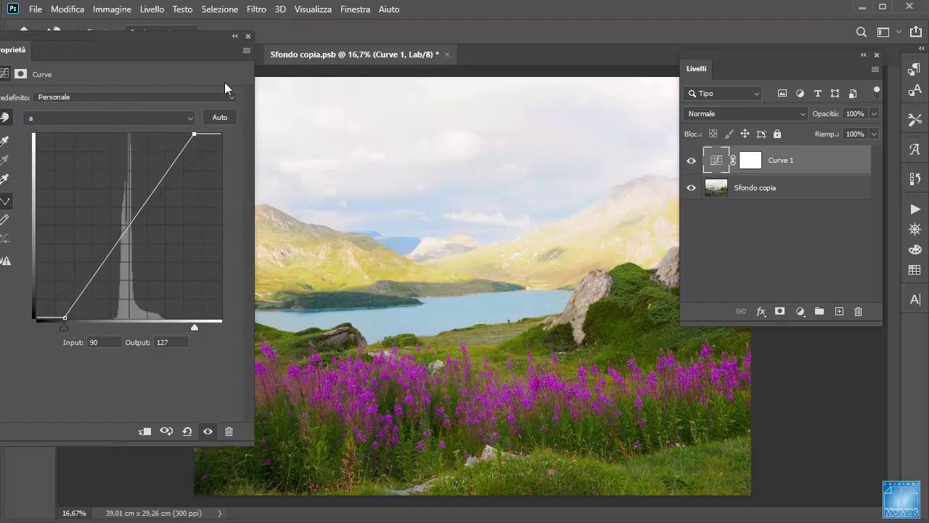
pyautogui.click(79, 117)
pyautogui.click(76, 151)
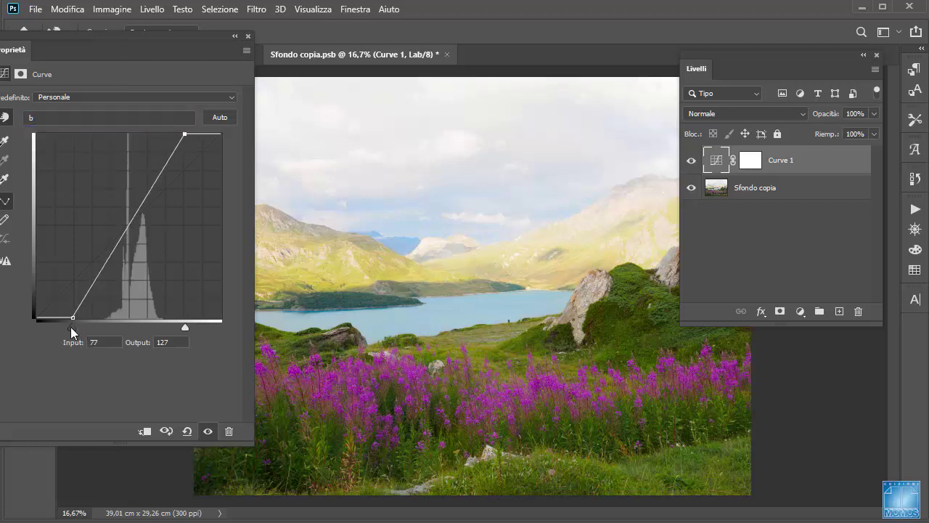
pyautogui.moveTo(71, 327); pyautogui.dragTo(67, 328)
pyautogui.moveTo(191, 332); pyautogui.dragTo(191, 323)
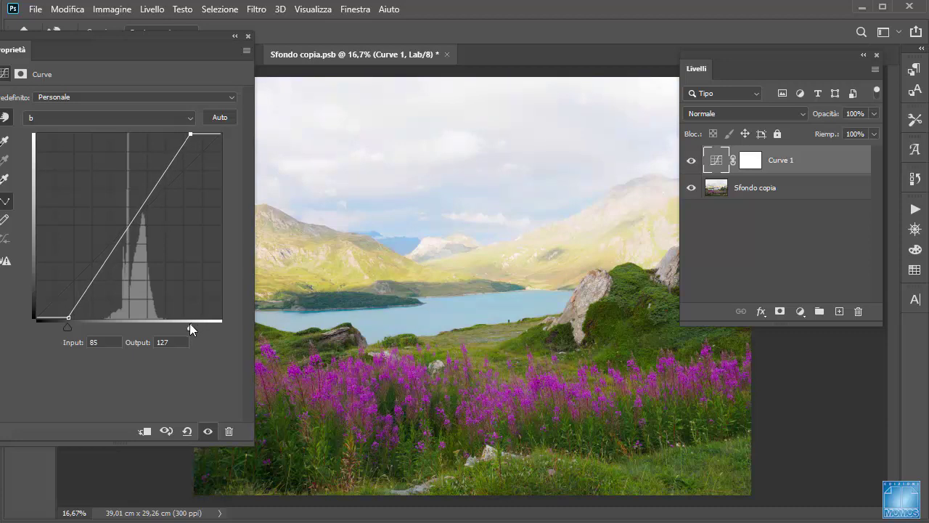
pyautogui.click(248, 36)
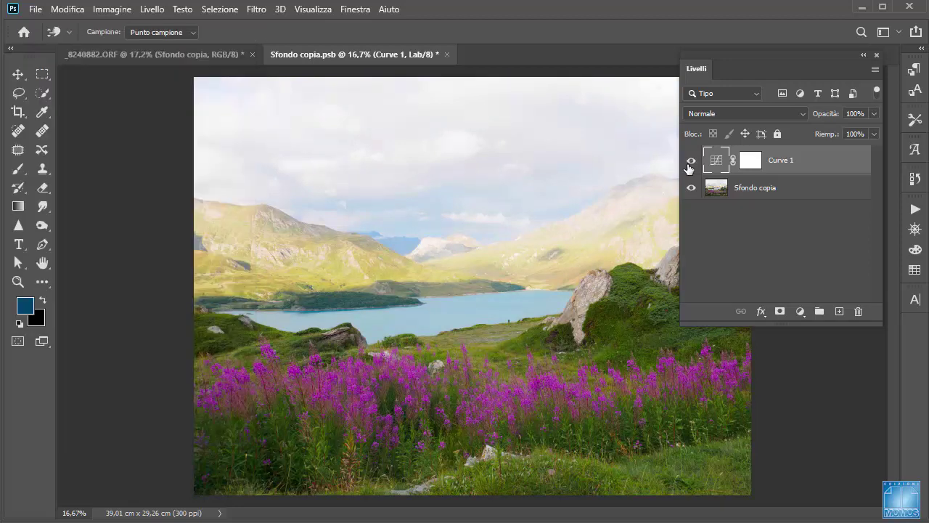
pyautogui.click(690, 161)
# - Add a Curve 2 adjustment layer above Curve 1 and reposition the Layers panel
pyautogui.click(691, 161)
pyautogui.moveTo(690, 60); pyautogui.dragTo(679, 36)
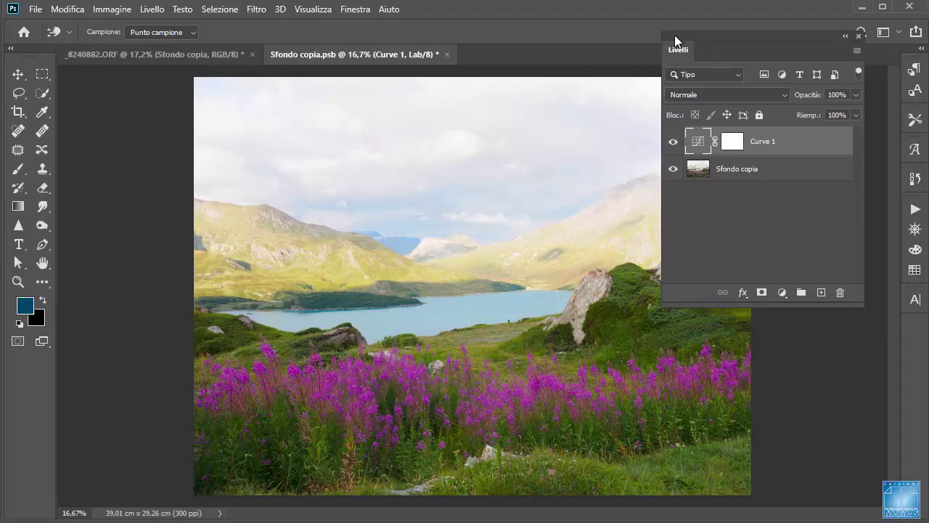
pyautogui.click(790, 289)
pyautogui.click(839, 102)
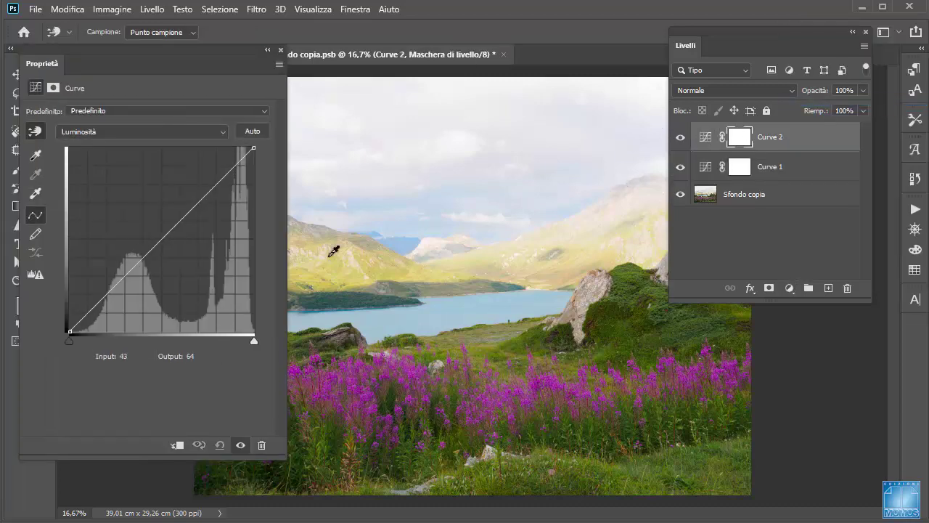
pyautogui.moveTo(774, 33); pyautogui.dragTo(831, 28)
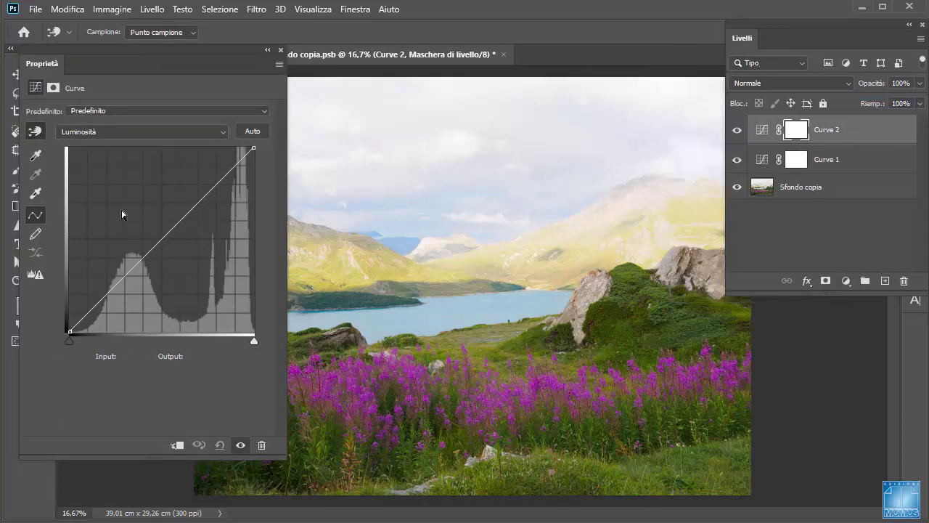
pyautogui.moveTo(154, 47); pyautogui.dragTo(137, 18)
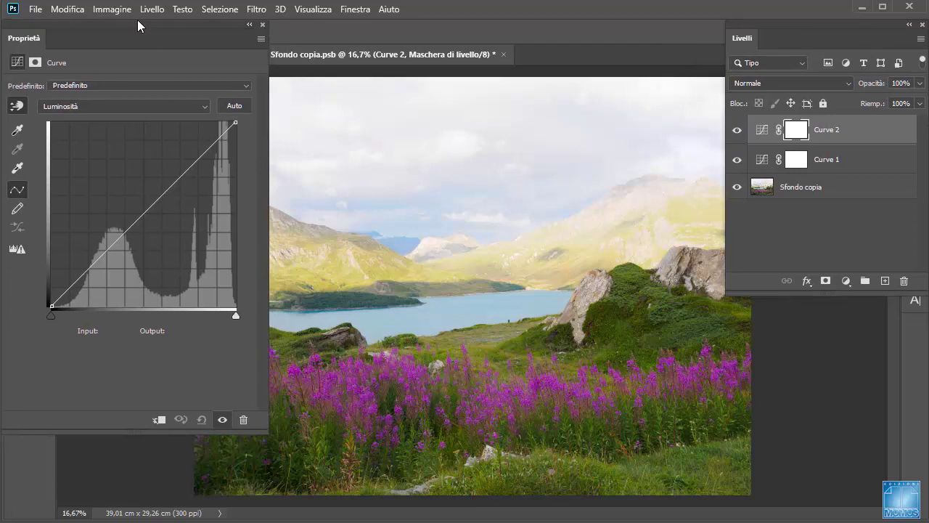
# - Drag Curve 2's Luminosità midtones down to darken the whole scene
pyautogui.moveTo(161, 196); pyautogui.dragTo(194, 260)
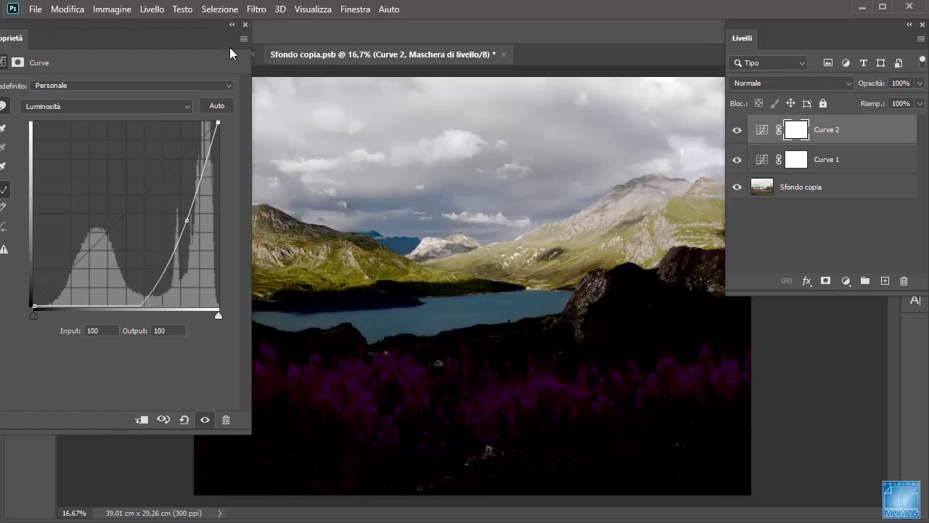
pyautogui.click(245, 25)
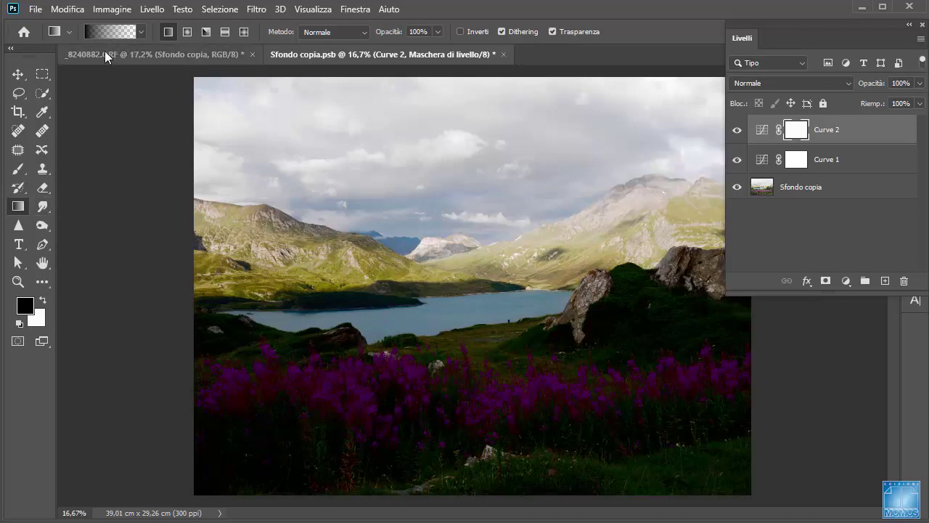
# - Drag a Foreground to Transparent gradient upward on Curve 2's mask so only the sky darkens
pyautogui.click(109, 31)
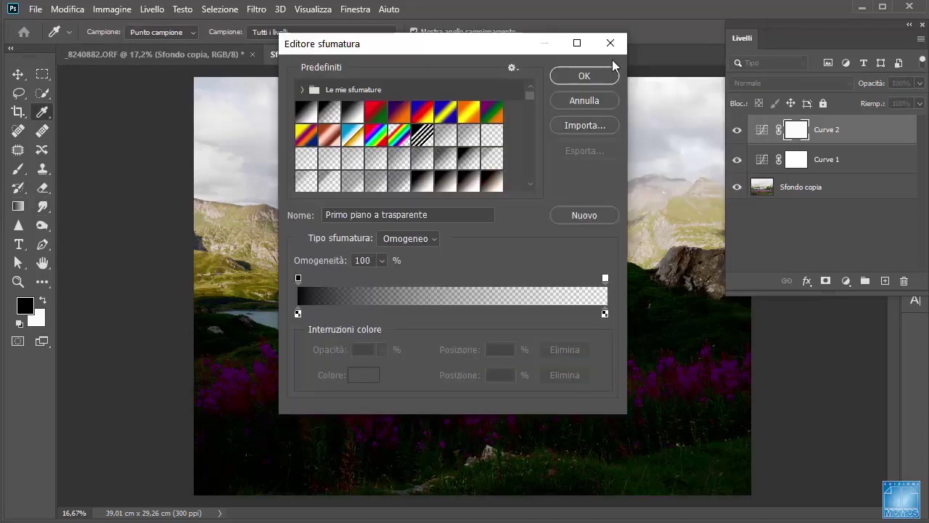
pyautogui.click(585, 76)
pyautogui.moveTo(451, 345); pyautogui.dragTo(448, 259)
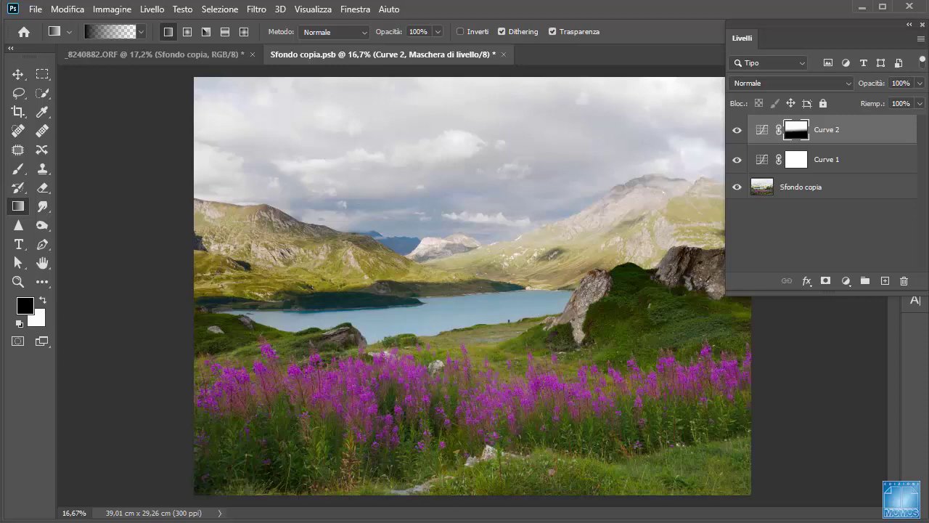
pyautogui.click(737, 130)
pyautogui.click(737, 130)
# - Pull Curve 2's upper curve down for more cloud contrast, then target its layer mask
pyautogui.doubleClick(762, 131)
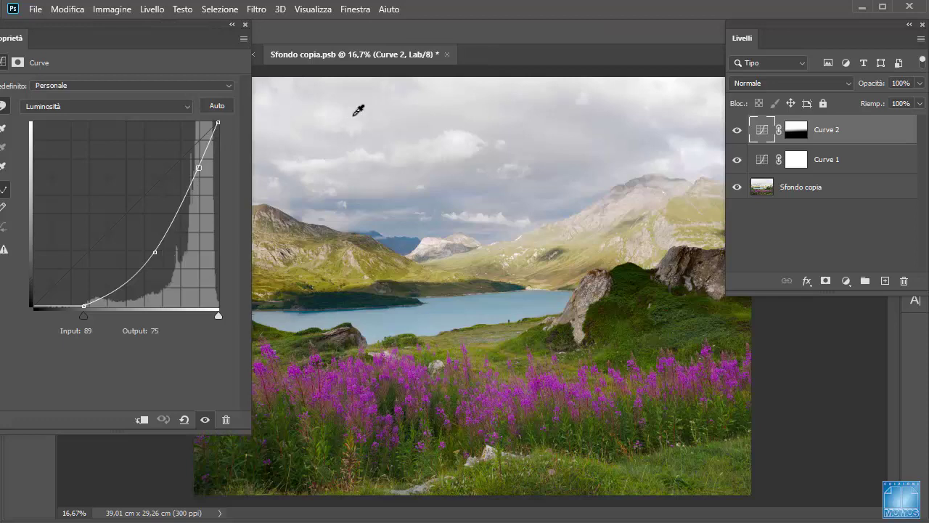
pyautogui.moveTo(414, 115); pyautogui.dragTo(405, 190)
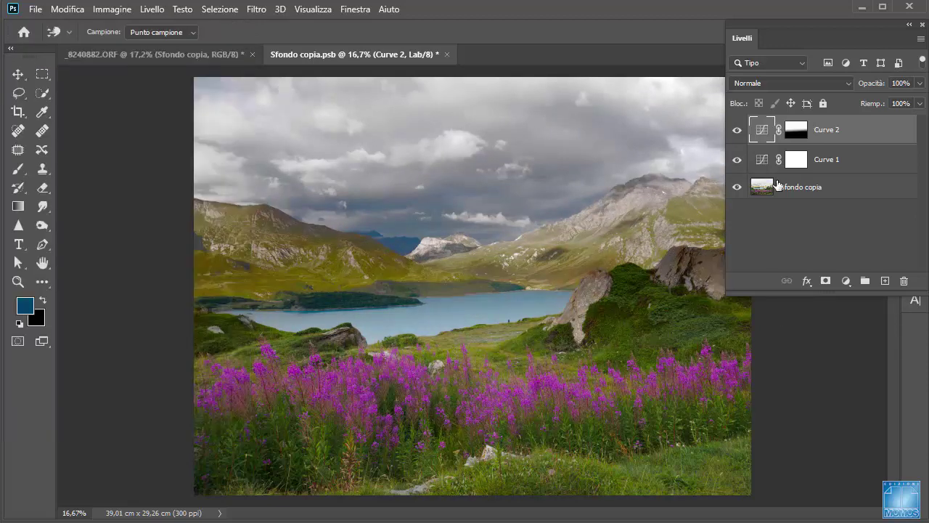
pyautogui.click(738, 131)
pyautogui.click(738, 131)
pyautogui.click(796, 129)
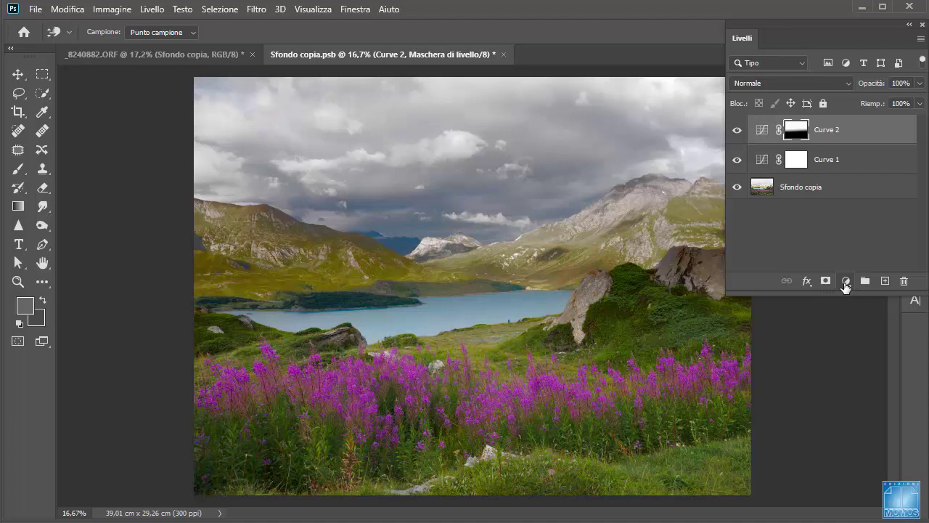
# - Add Curve 3 and lift its Luminosità midpoint to output 55 at input 49
pyautogui.click(846, 282)
pyautogui.click(814, 97)
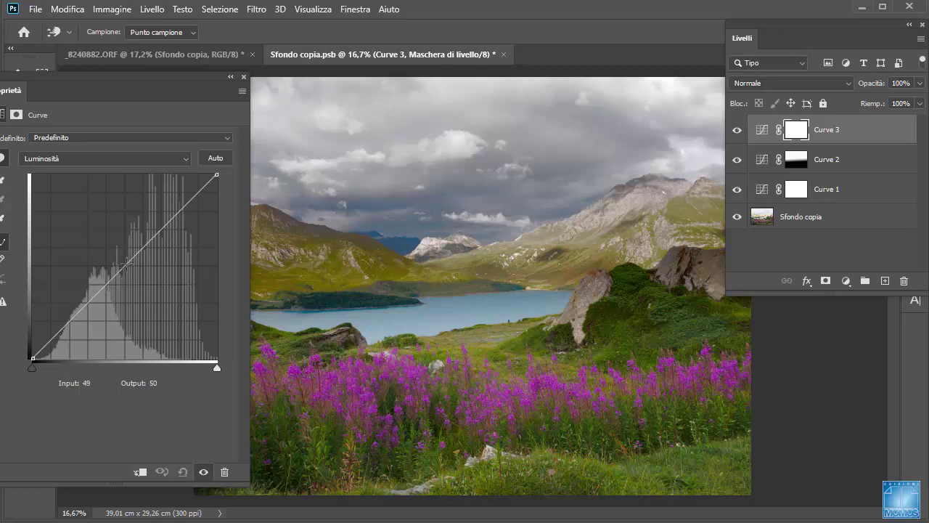
pyautogui.moveTo(127, 262); pyautogui.dragTo(123, 257)
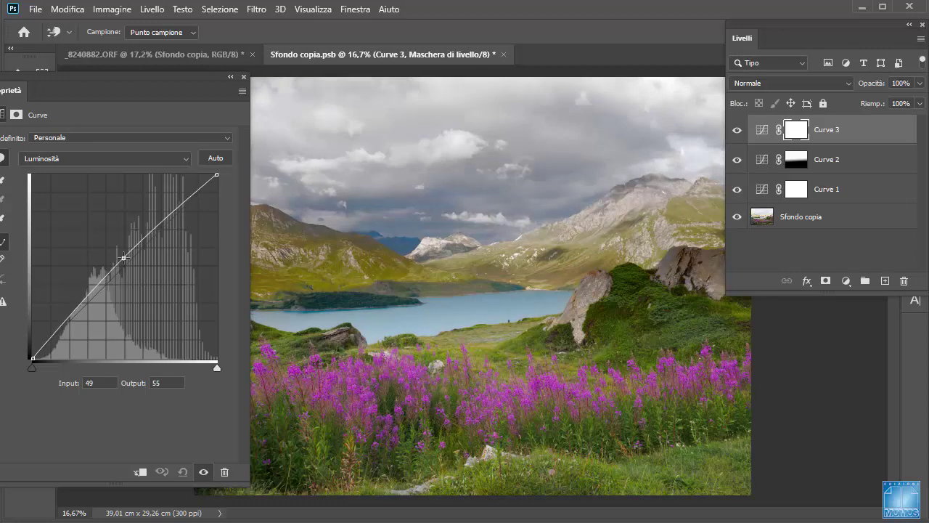
# - Push Curve 3's a channel toward magenta by pulling its white input slider left
pyautogui.click(61, 160)
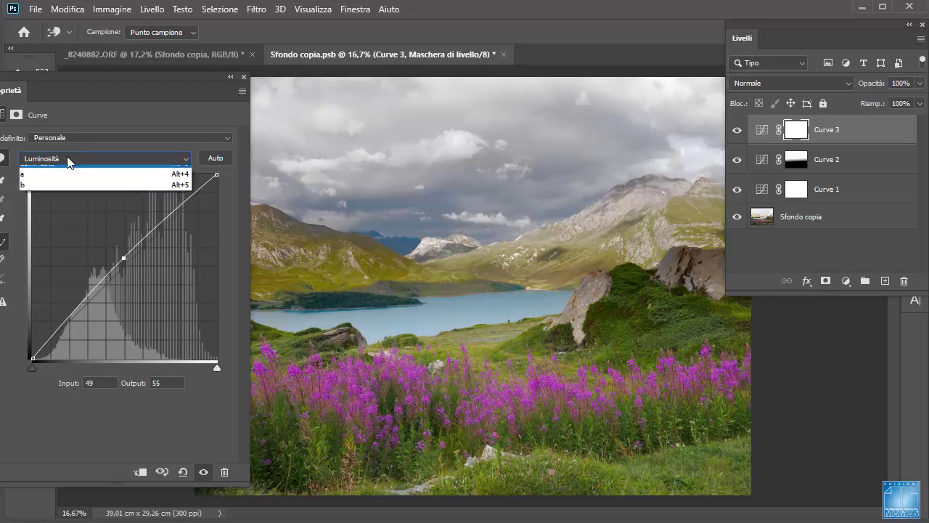
pyautogui.click(64, 182)
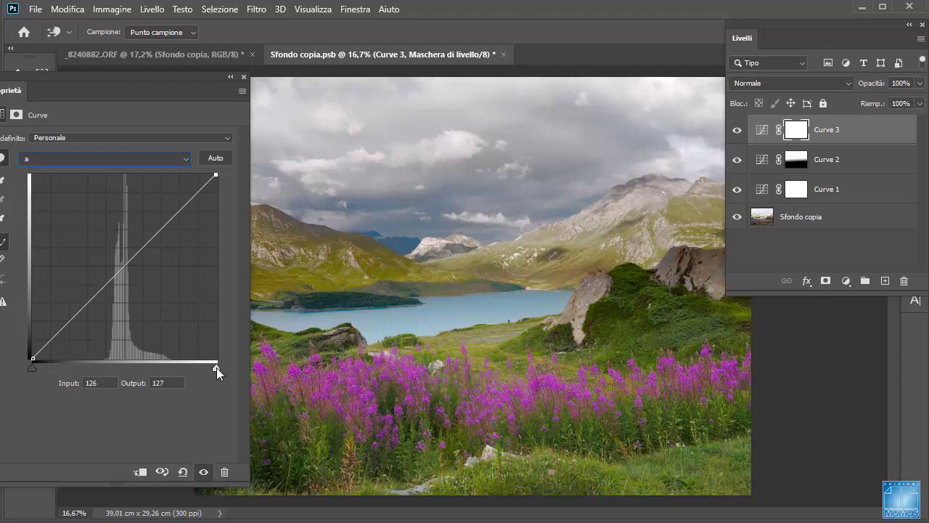
pyautogui.moveTo(216, 368); pyautogui.dragTo(208, 366)
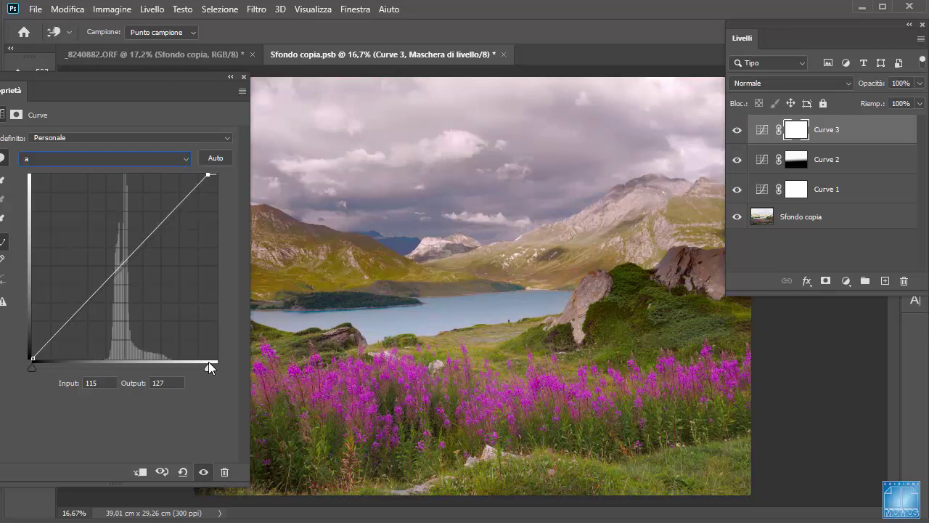
# - Set Curve 3's b channel to end at input 119, output 127, and compare with the layer hidden
pyautogui.click(55, 158)
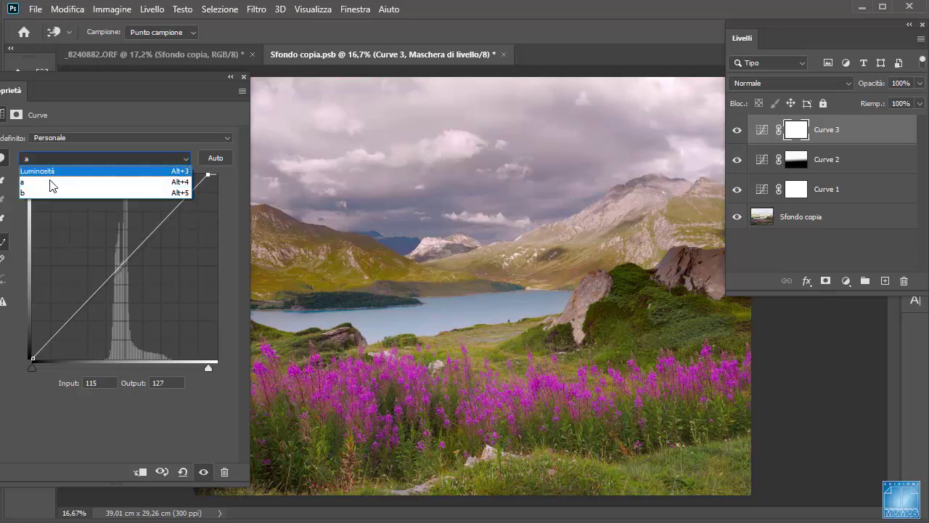
pyautogui.click(53, 196)
pyautogui.moveTo(211, 365)
pyautogui.mouseDown()
pyautogui.moveTo(195, 363)
pyautogui.moveTo(226, 359)
pyautogui.moveTo(211, 368)
pyautogui.mouseUp()
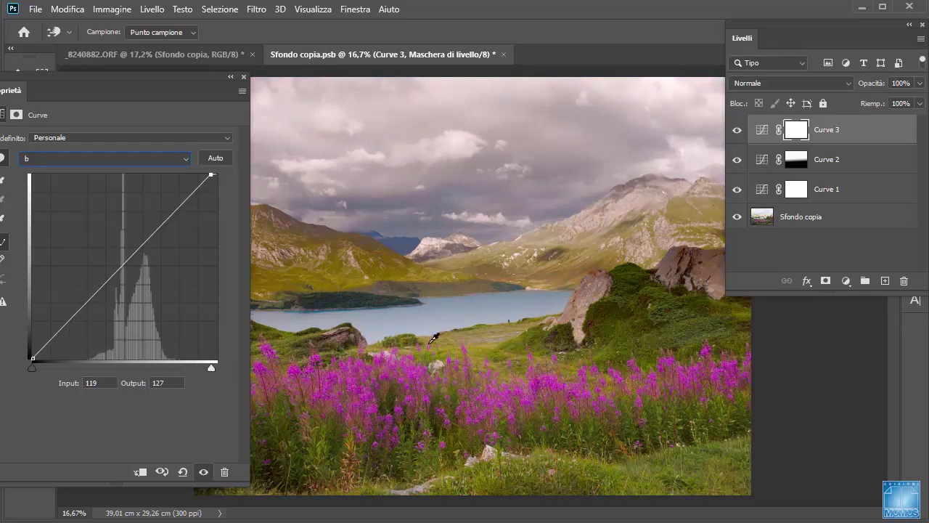
pyautogui.click(204, 473)
pyautogui.click(204, 472)
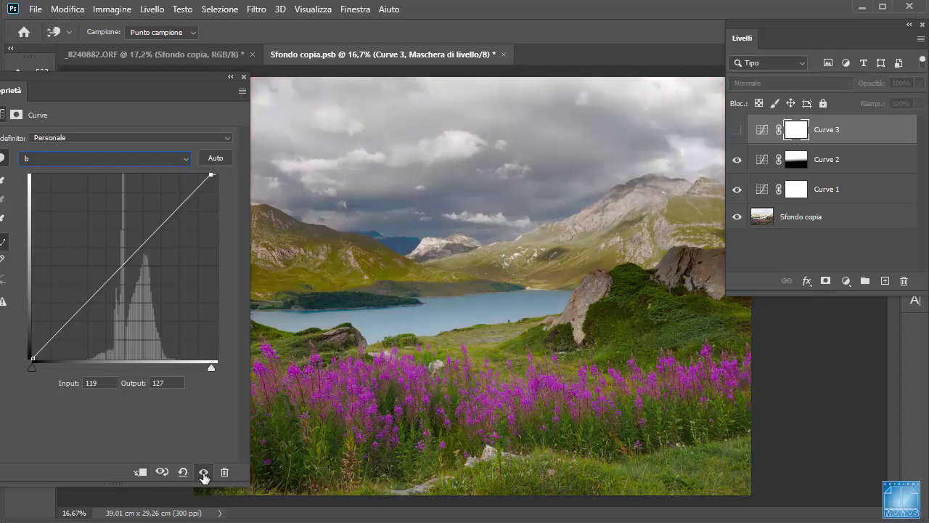
pyautogui.click(204, 472)
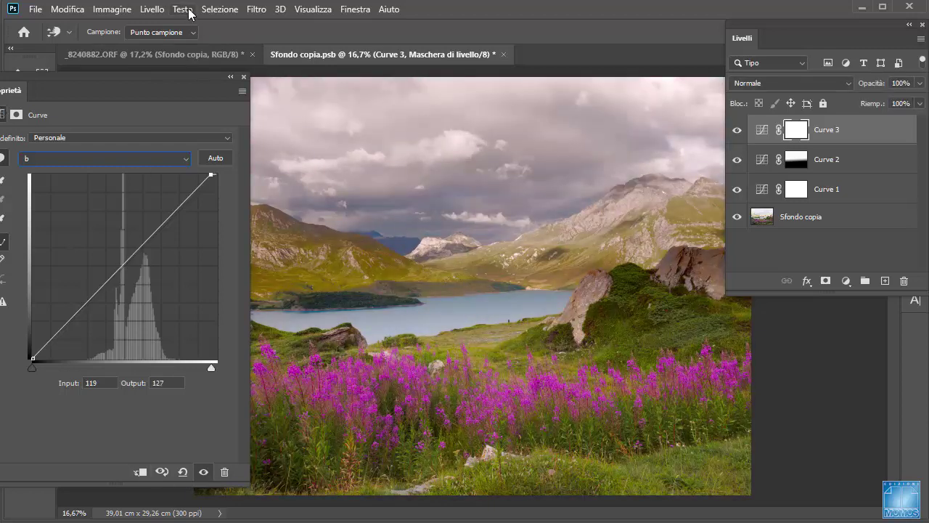
# - Mask Curve 3 with a Color Range selection of sampled meadow greens at tolerance 22
pyautogui.click(230, 9)
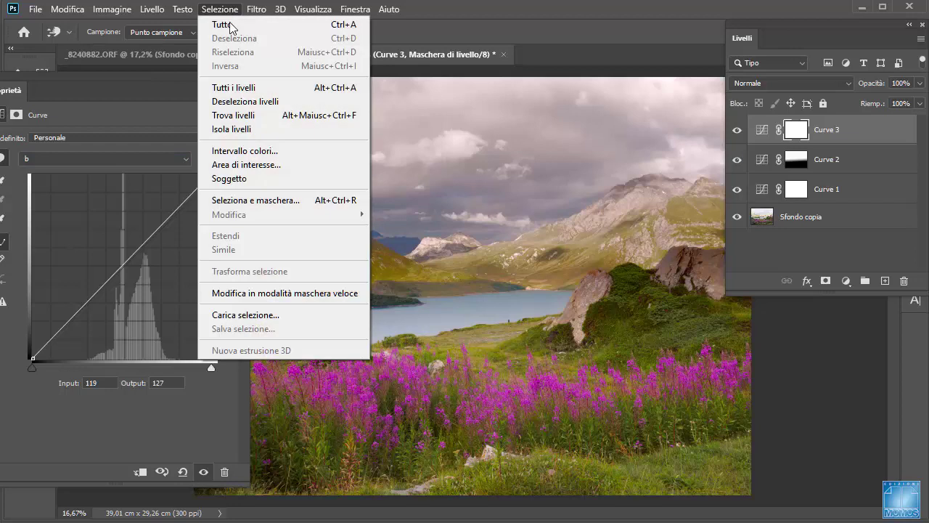
pyautogui.click(270, 154)
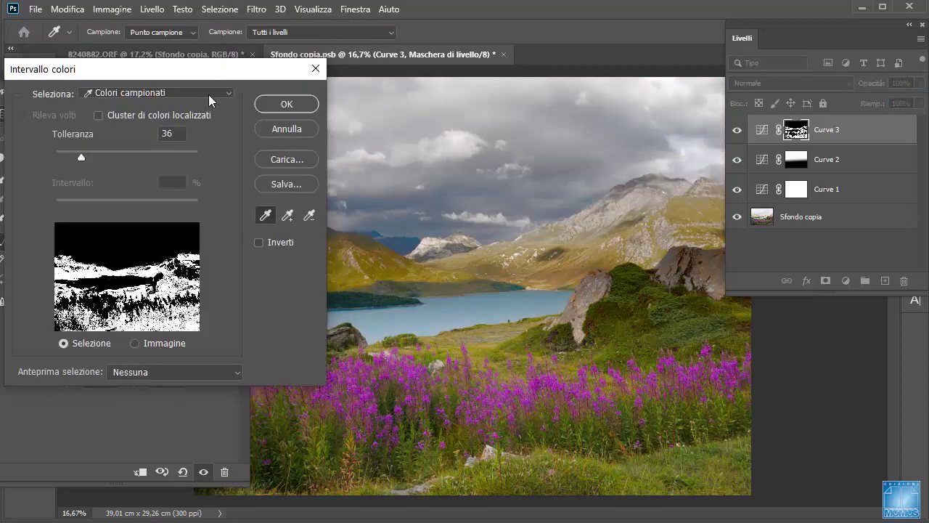
pyautogui.click(369, 263)
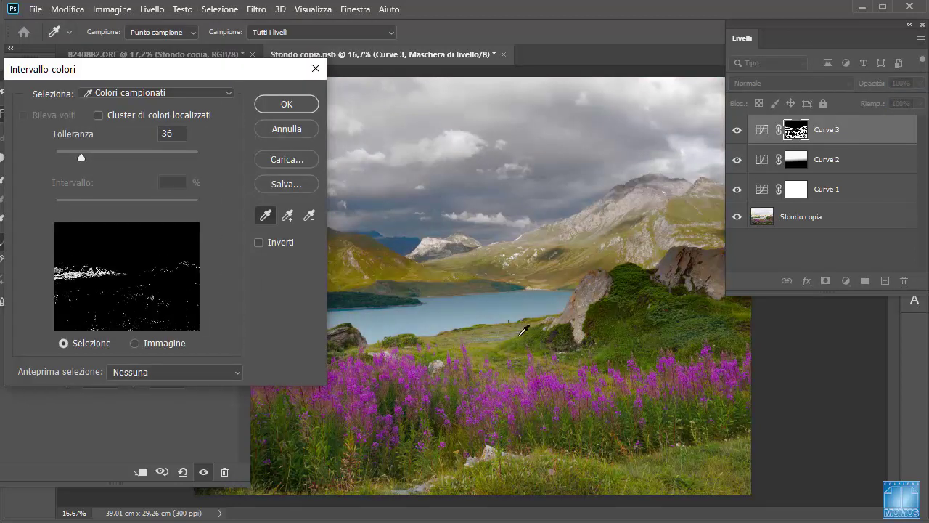
pyautogui.click(612, 349)
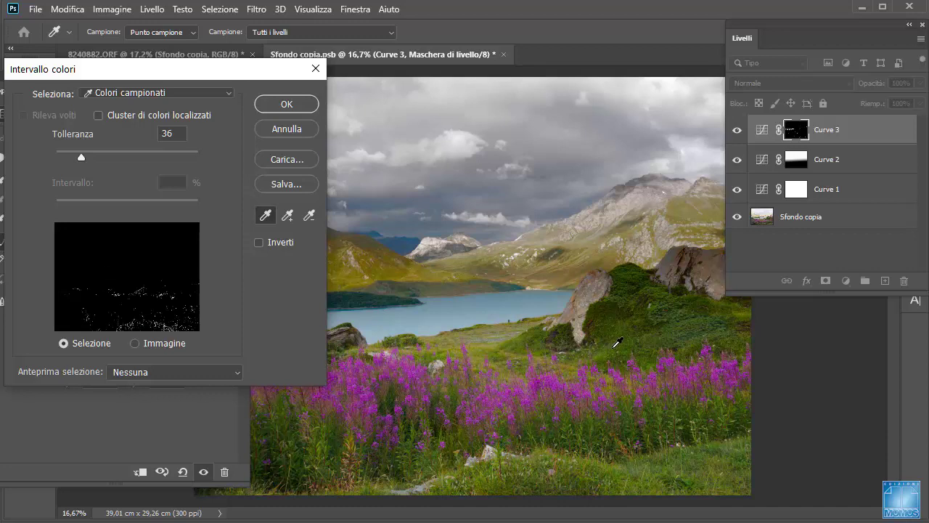
pyautogui.click(288, 214)
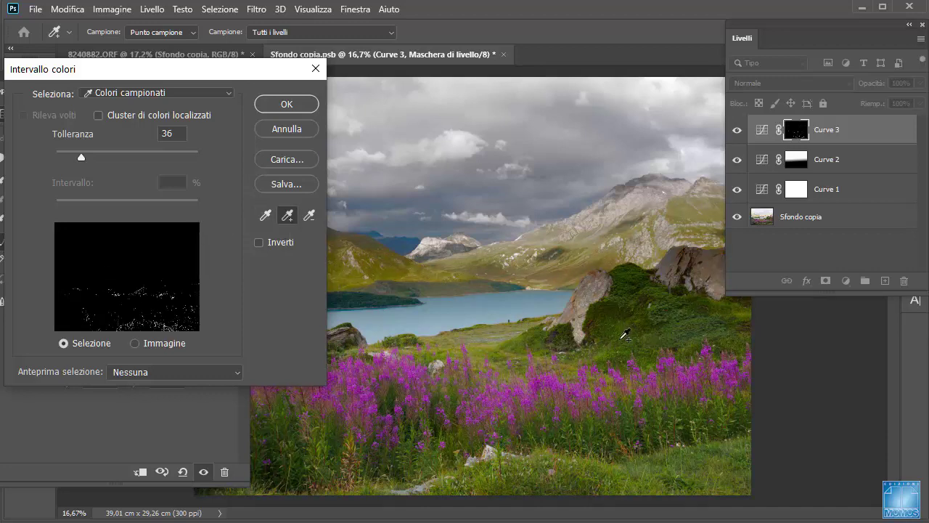
pyautogui.click(623, 339)
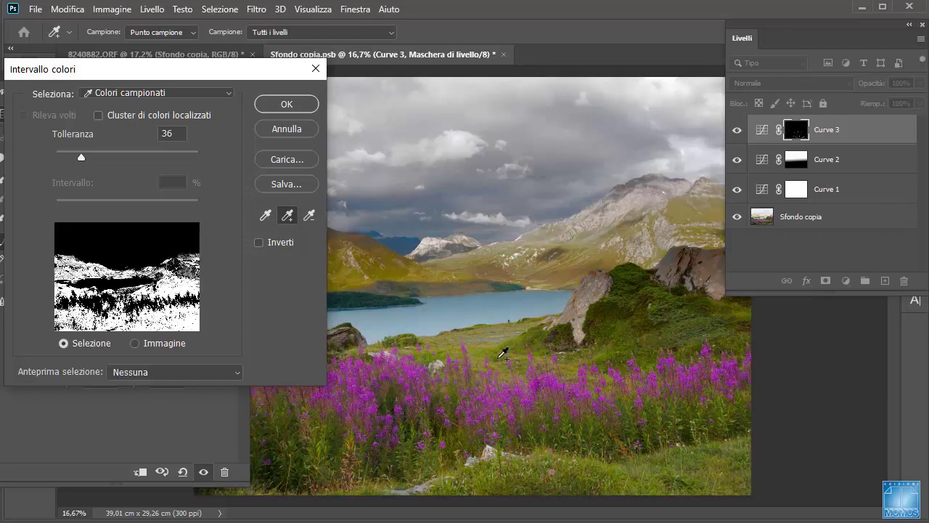
pyautogui.moveTo(82, 156); pyautogui.dragTo(73, 156)
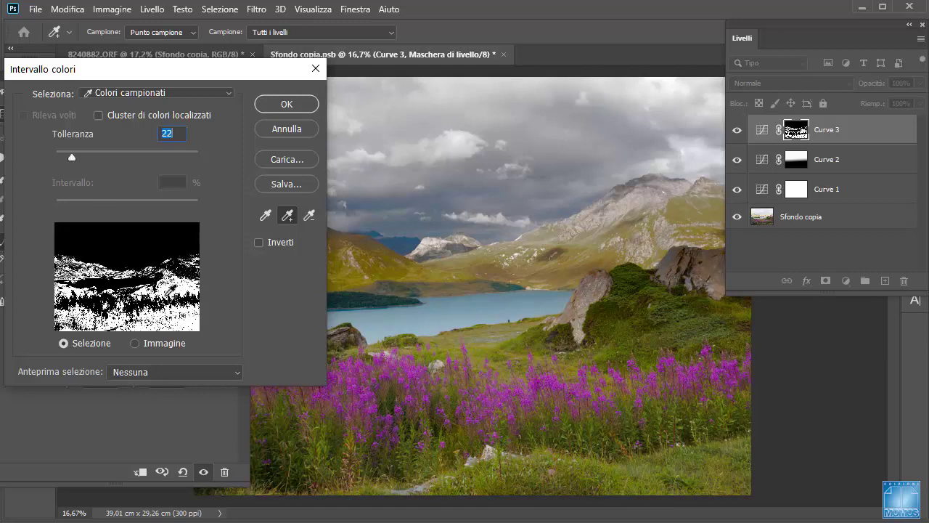
pyautogui.click(281, 104)
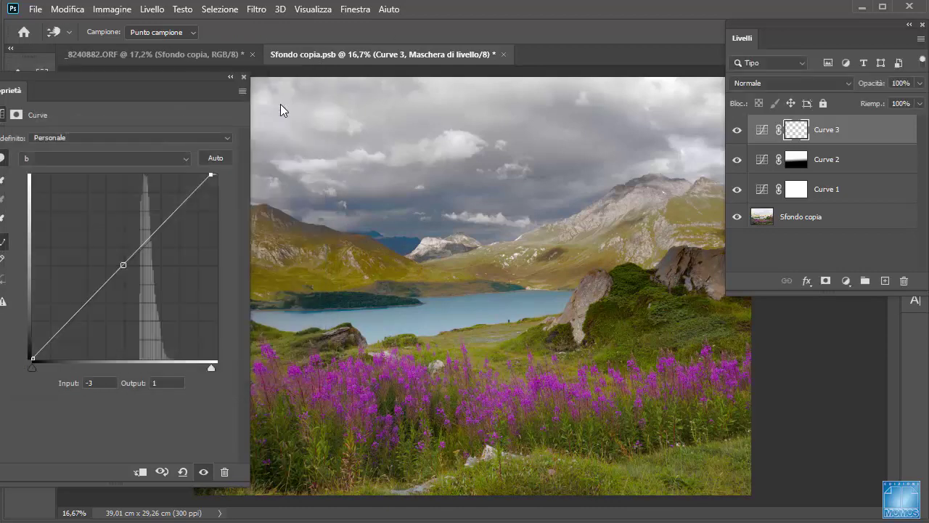
# - Toggle Curve 3's visibility to compare the image with and without it
pyautogui.click(738, 130)
pyautogui.click(738, 131)
pyautogui.click(738, 133)
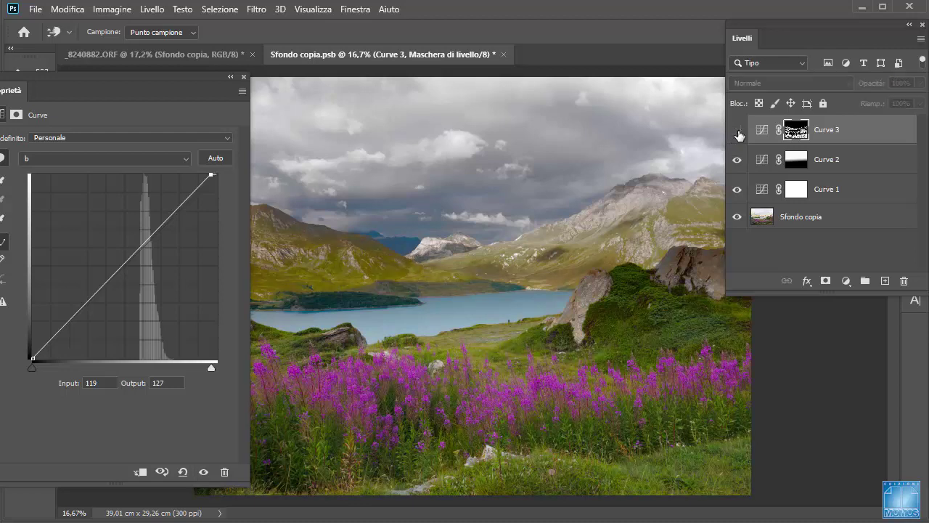
pyautogui.click(738, 133)
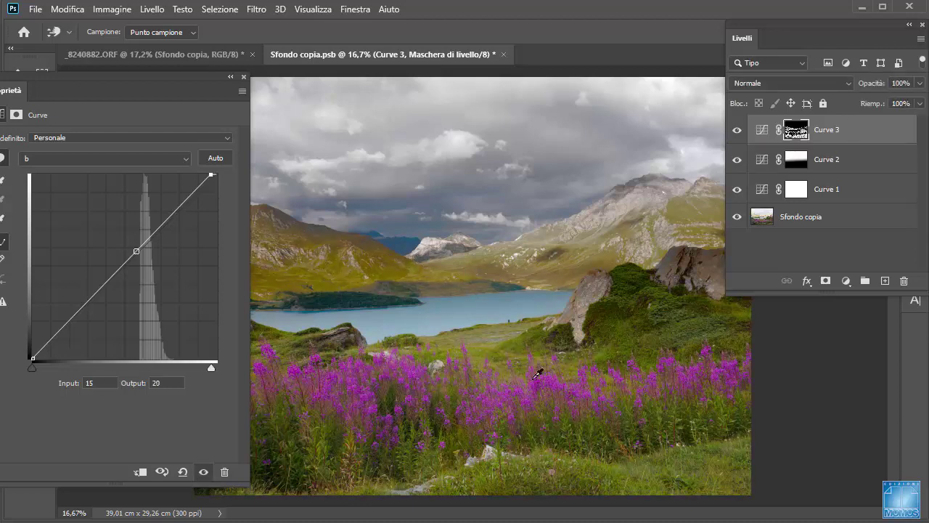
# - Move Curve 3's a-channel black point to input -117, output -128, and compare before/after
pyautogui.click(47, 159)
pyautogui.click(43, 174)
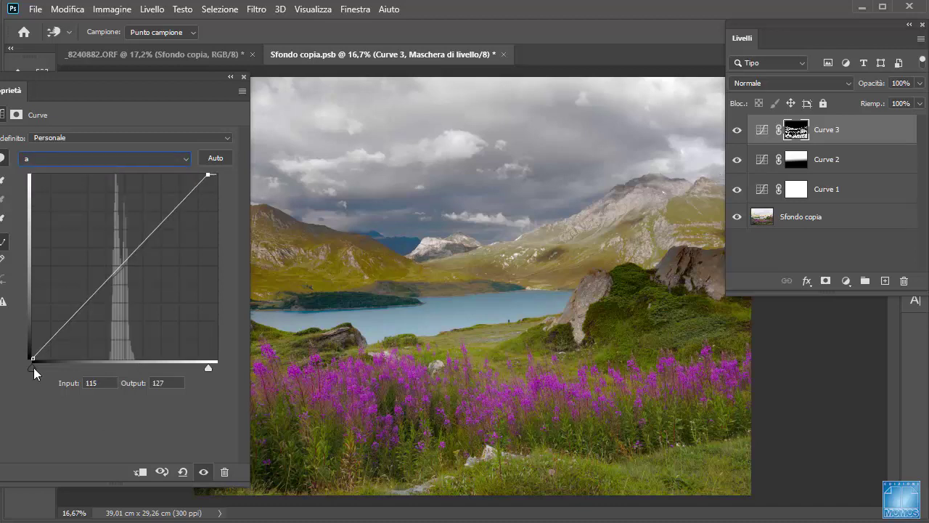
pyautogui.moveTo(33, 367); pyautogui.dragTo(37, 372)
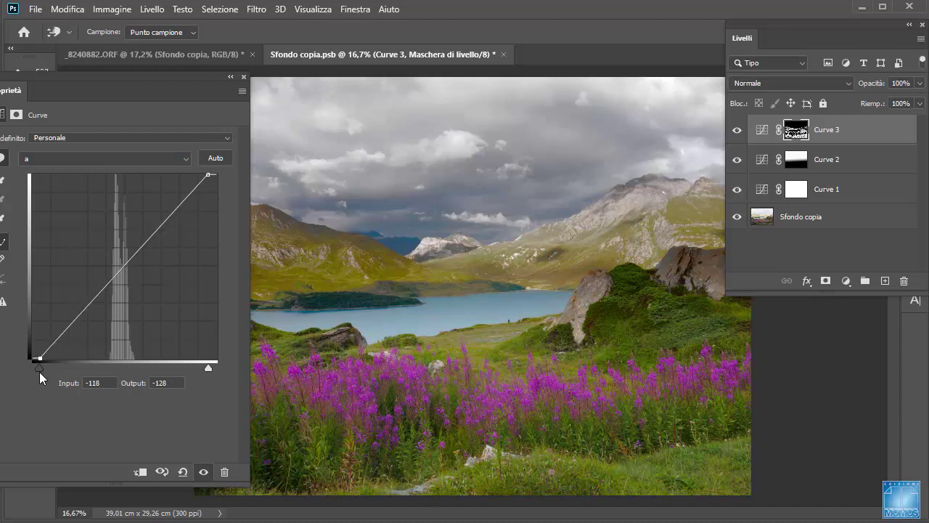
pyautogui.moveTo(40, 371); pyautogui.dragTo(39, 371)
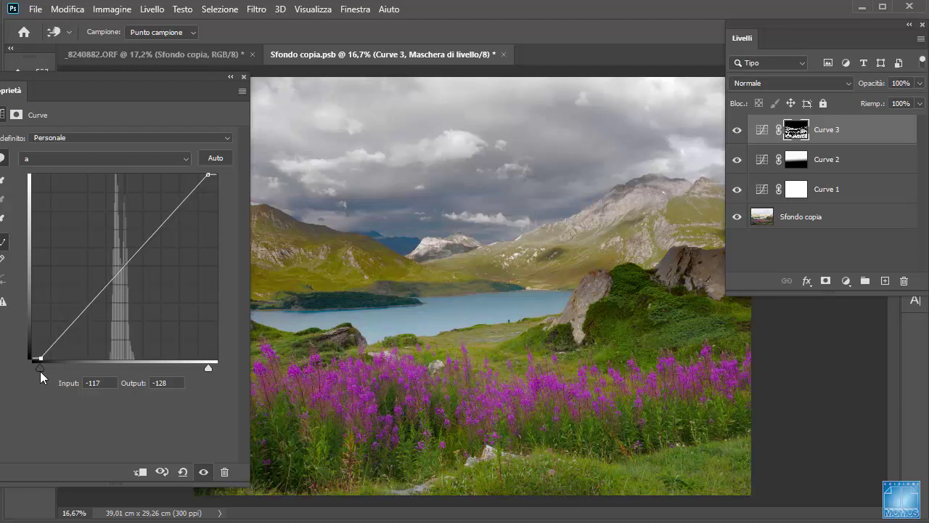
pyautogui.click(738, 131)
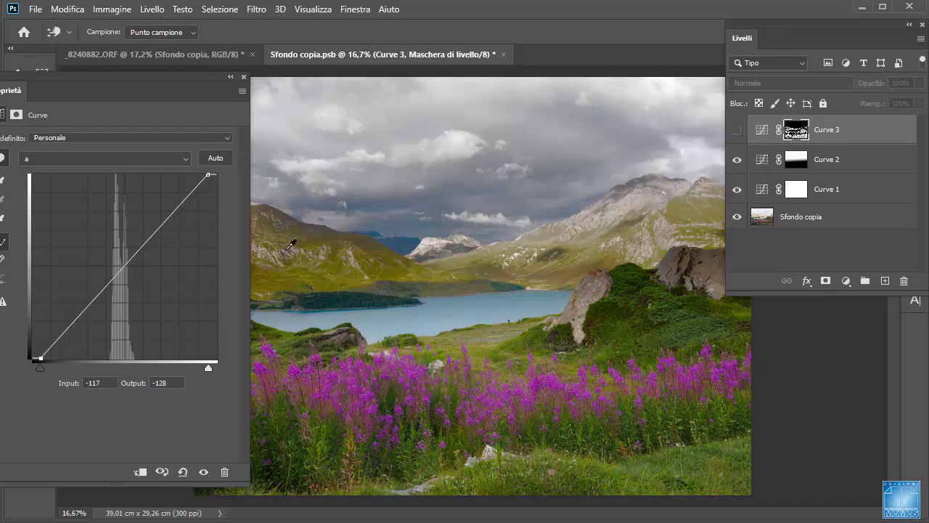
pyautogui.click(738, 129)
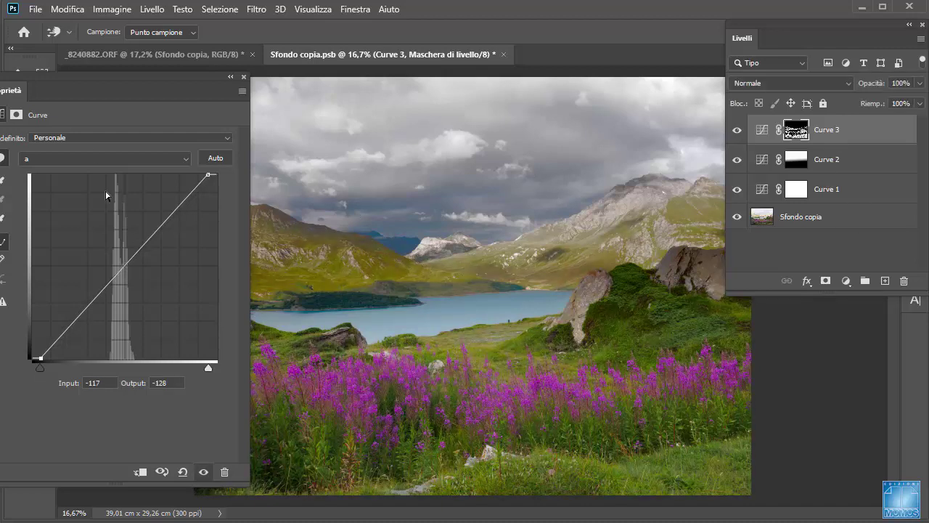
# - Shape Curve 3's Luminosità curve into a steeper S with darker shadows and an inward white point
pyautogui.click(91, 156)
pyautogui.click(79, 172)
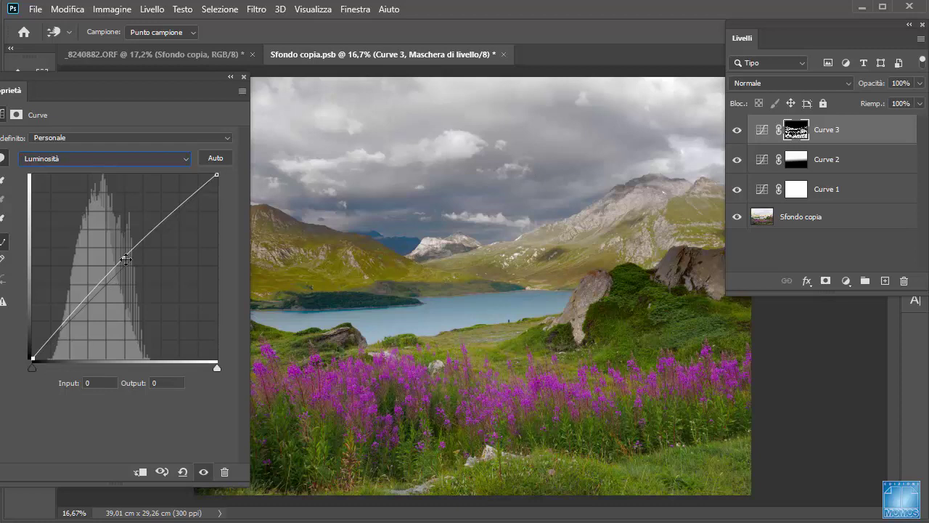
pyautogui.moveTo(127, 258); pyautogui.dragTo(177, 210)
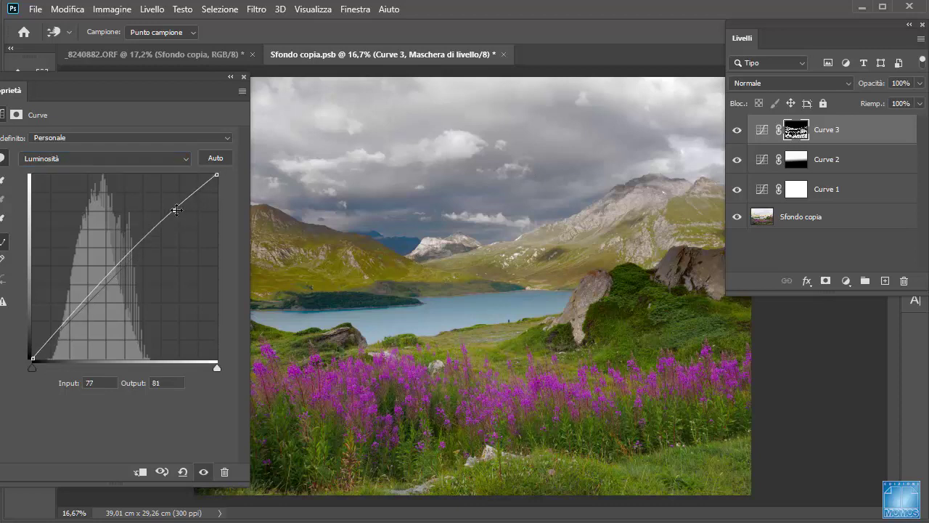
pyautogui.moveTo(92, 293); pyautogui.dragTo(91, 302)
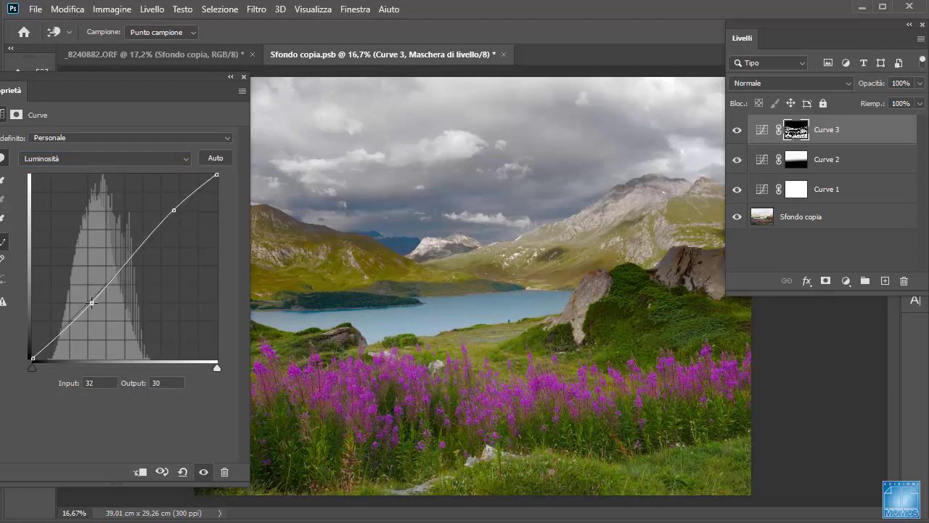
pyautogui.moveTo(93, 309); pyautogui.dragTo(89, 305)
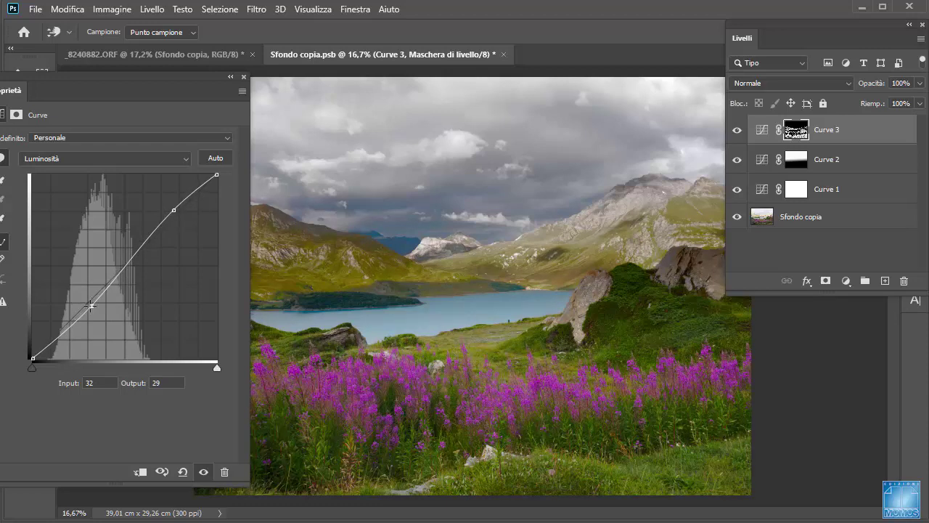
pyautogui.moveTo(216, 368); pyautogui.dragTo(194, 369)
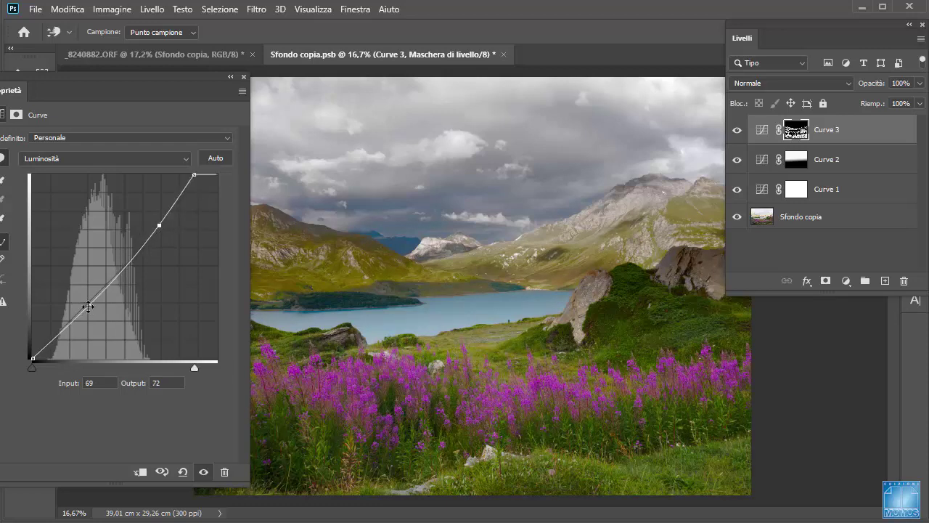
pyautogui.moveTo(88, 307); pyautogui.dragTo(85, 311)
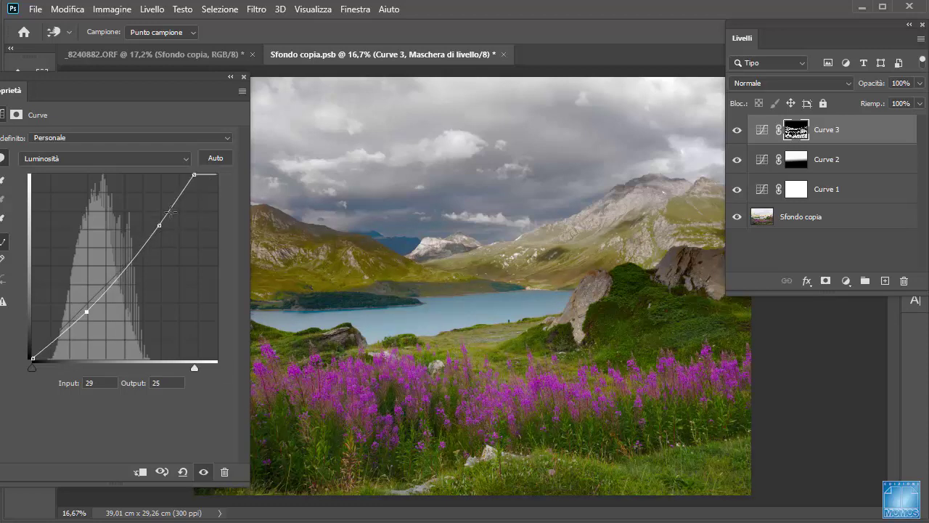
pyautogui.moveTo(194, 175); pyautogui.dragTo(179, 174)
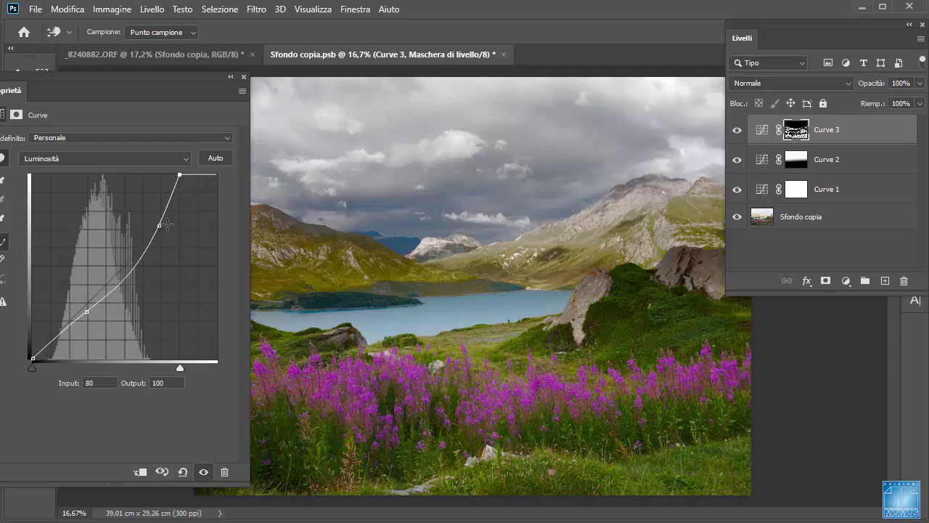
pyautogui.moveTo(159, 225); pyautogui.dragTo(158, 219)
# - Compare Curve 3 hidden and shown, then close the curve settings
pyautogui.click(737, 131)
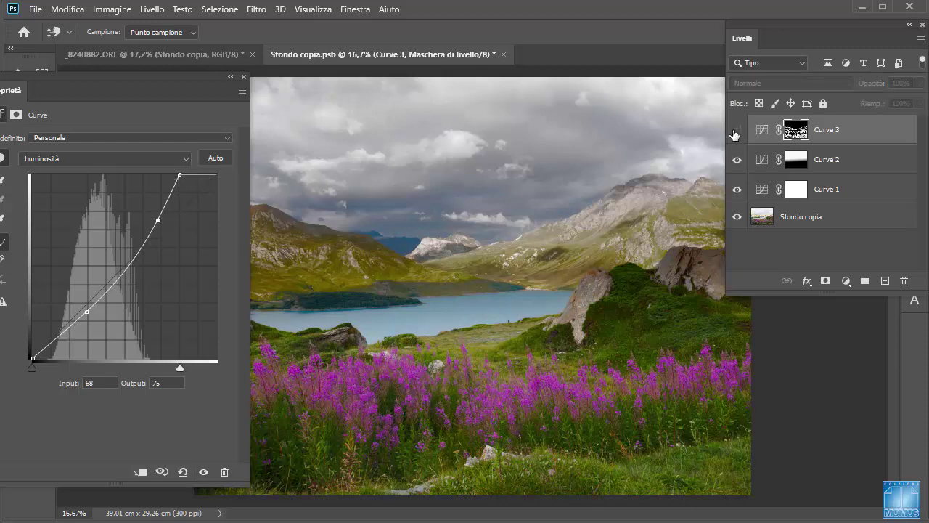
pyautogui.click(736, 131)
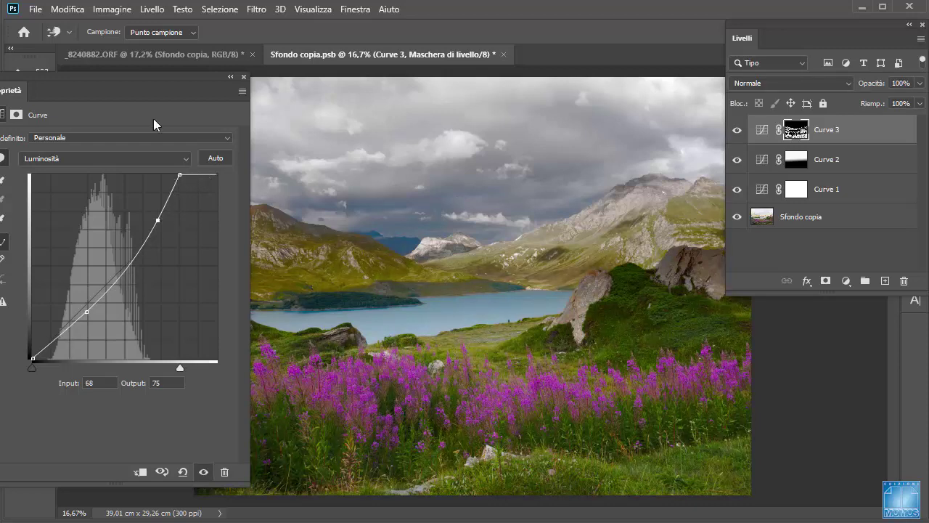
pyautogui.click(244, 76)
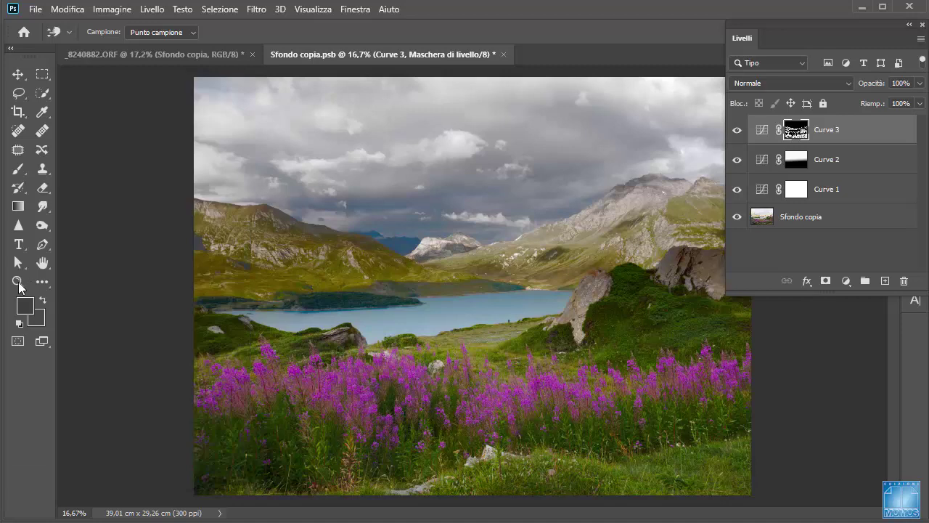
pyautogui.click(18, 284)
pyautogui.moveTo(377, 291); pyautogui.dragTo(417, 290)
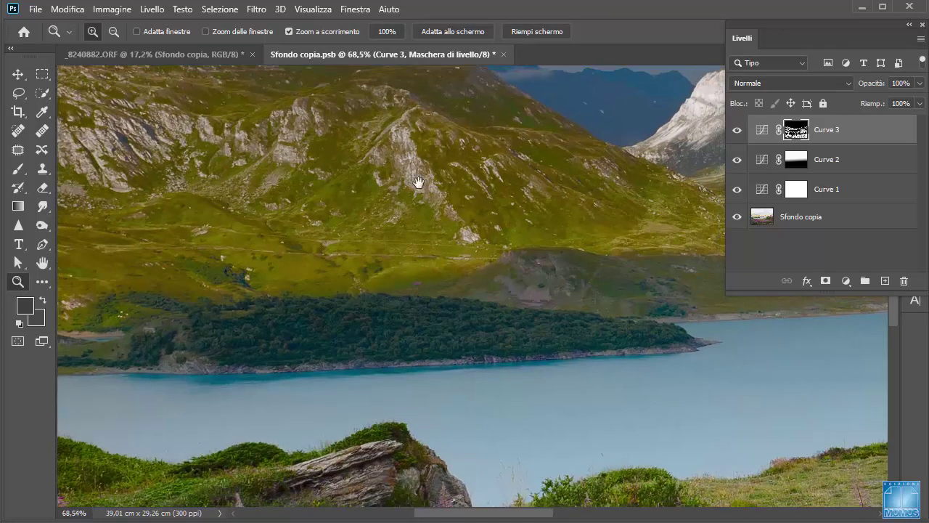
pyautogui.scroll(2, 388, 276)
pyautogui.scroll(3, 428, 272)
pyautogui.scroll(-1, 436, 271)
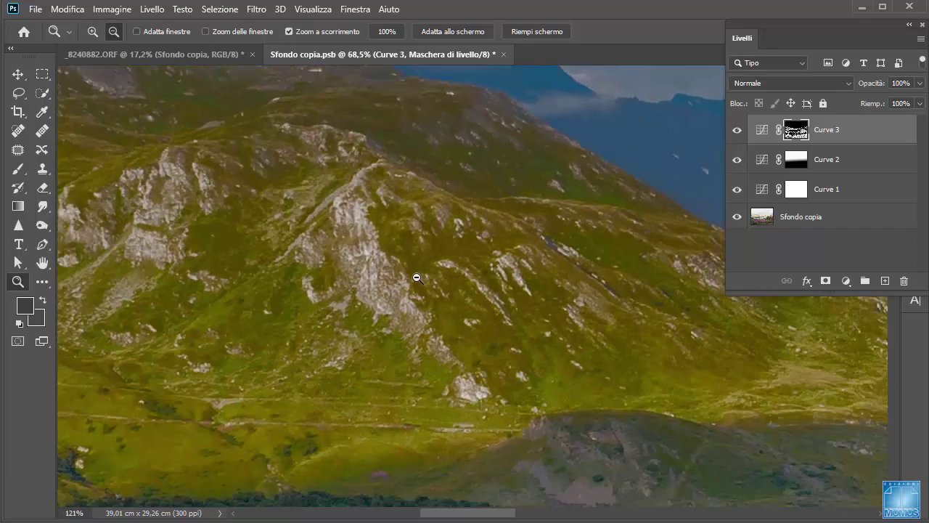
pyautogui.scroll(-1, 415, 275)
pyautogui.scroll(-3, 332, 403)
pyautogui.scroll(-3, 475, 157)
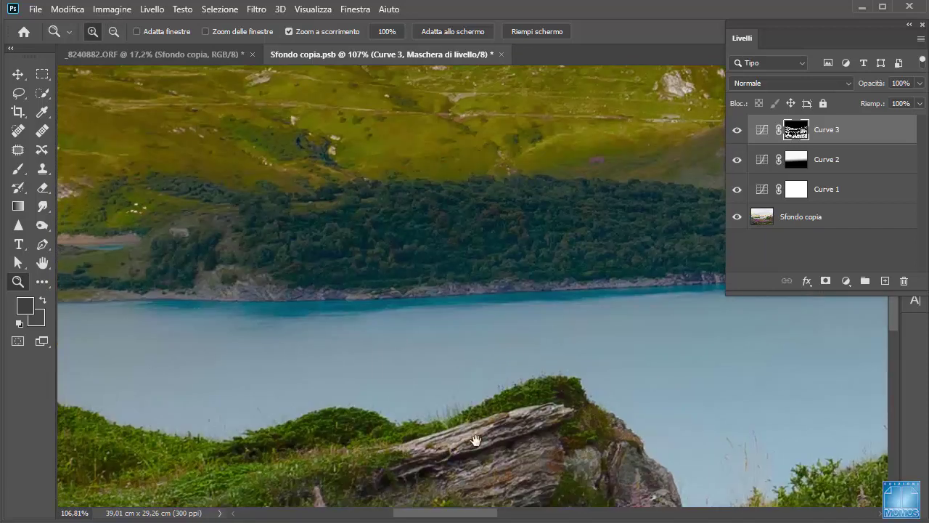
pyautogui.moveTo(472, 440); pyautogui.dragTo(527, 214)
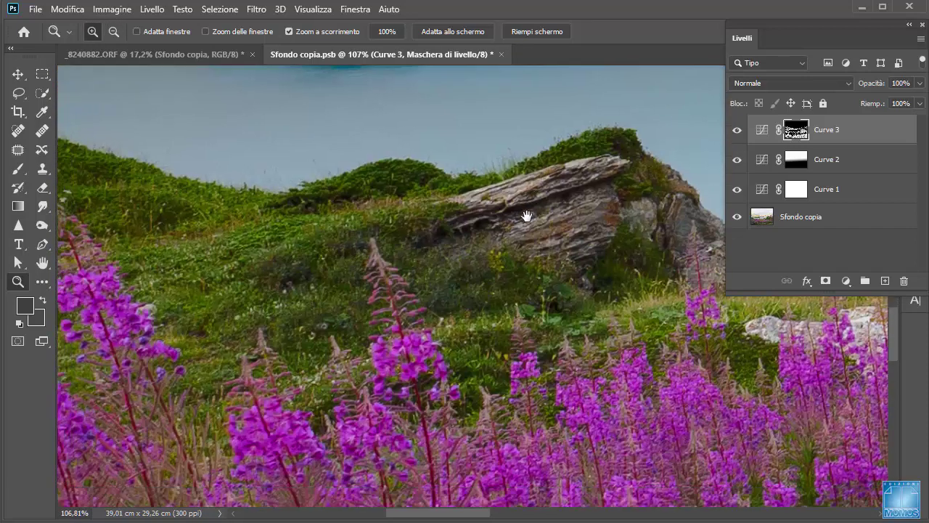
pyautogui.keyDown('alt'); pyautogui.click(736, 217); pyautogui.keyUp('alt')
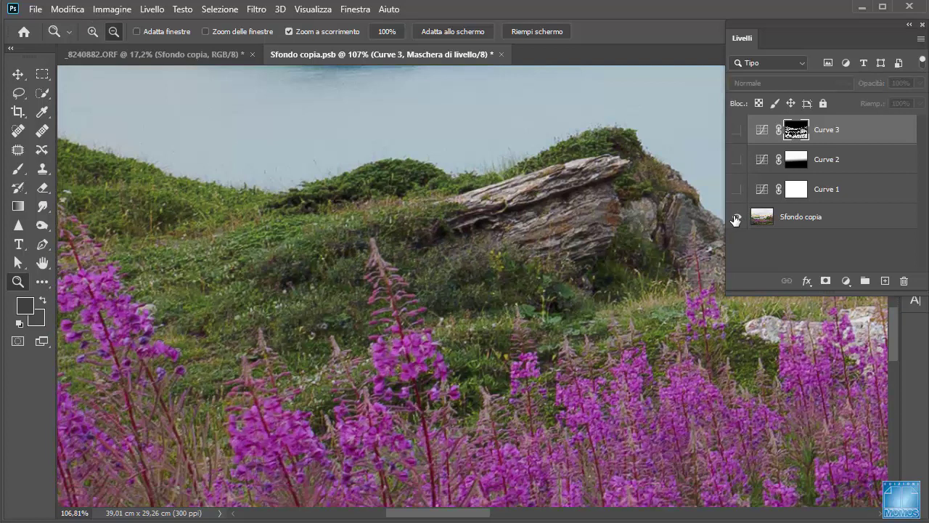
pyautogui.keyDown('alt'); pyautogui.click(736, 217); pyautogui.keyUp('alt')
pyautogui.keyDown('alt'); pyautogui.click(737, 217); pyautogui.keyUp('alt')
pyautogui.keyDown('alt'); pyautogui.click(737, 217); pyautogui.keyUp('alt')
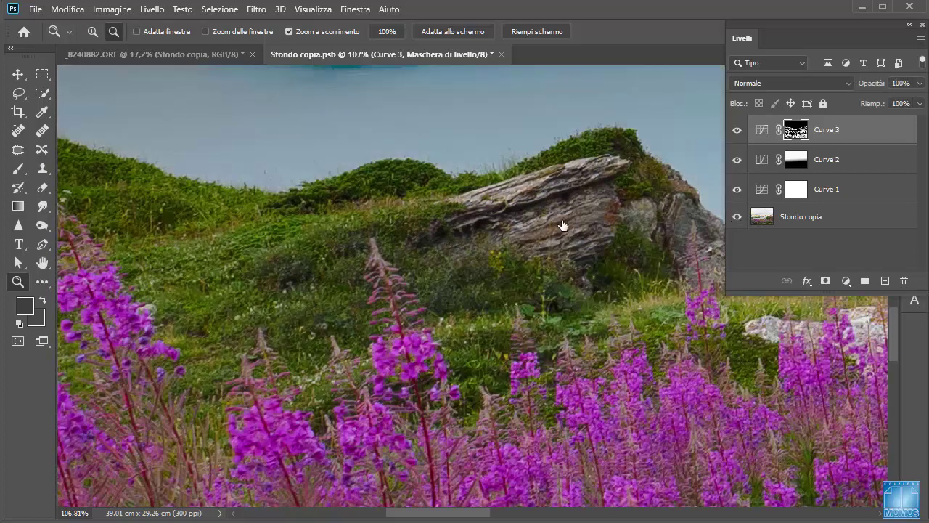
pyautogui.moveTo(563, 225); pyautogui.dragTo(373, 390)
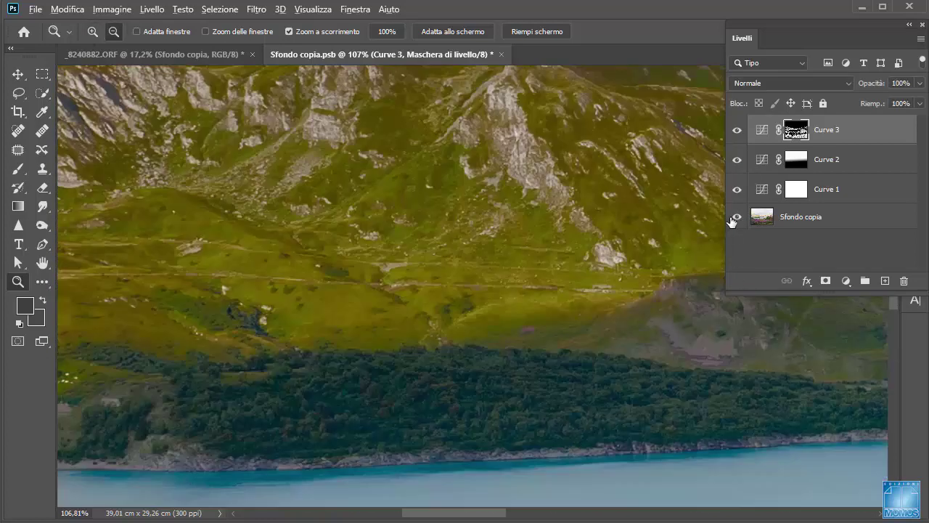
pyautogui.keyDown('alt'); pyautogui.click(733, 217); pyautogui.keyUp('alt')
pyautogui.keyDown('alt'); pyautogui.click(733, 218); pyautogui.keyUp('alt')
pyautogui.keyDown('alt'); pyautogui.click(733, 218); pyautogui.keyUp('alt')
pyautogui.keyDown('alt'); pyautogui.click(732, 218); pyautogui.keyUp('alt')
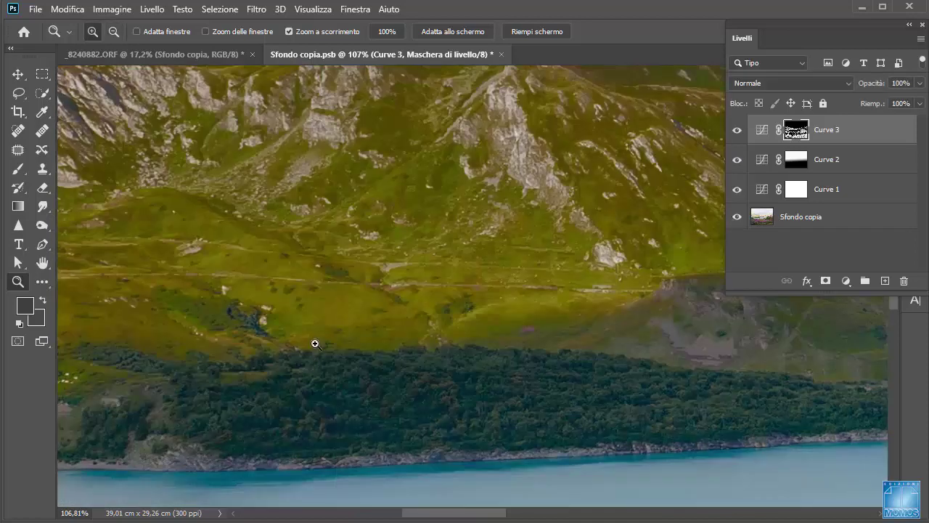
pyautogui.hotkey('ctrl', '0')
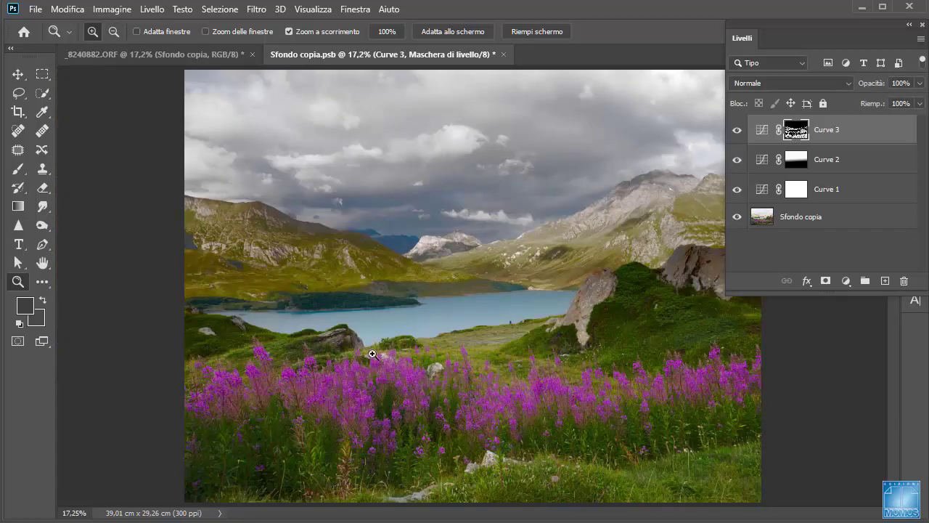
# - Add a Bilanciamento colore layer and shift its midtones to -20 toward blue
pyautogui.click(846, 280)
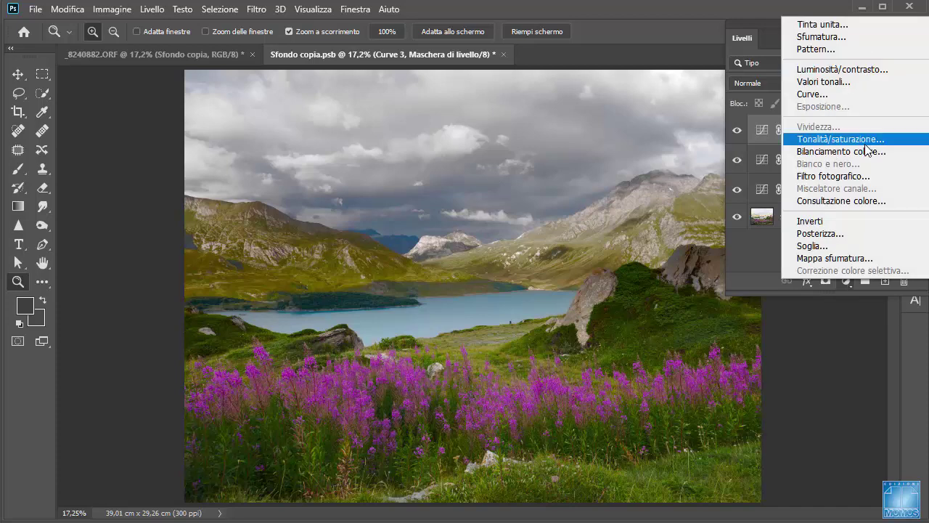
pyautogui.click(833, 153)
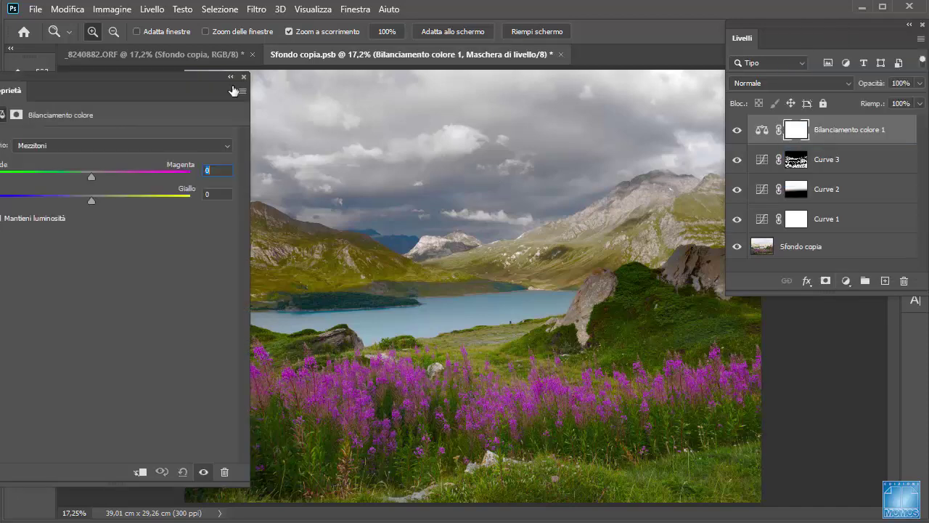
pyautogui.moveTo(147, 85); pyautogui.dragTo(248, 73)
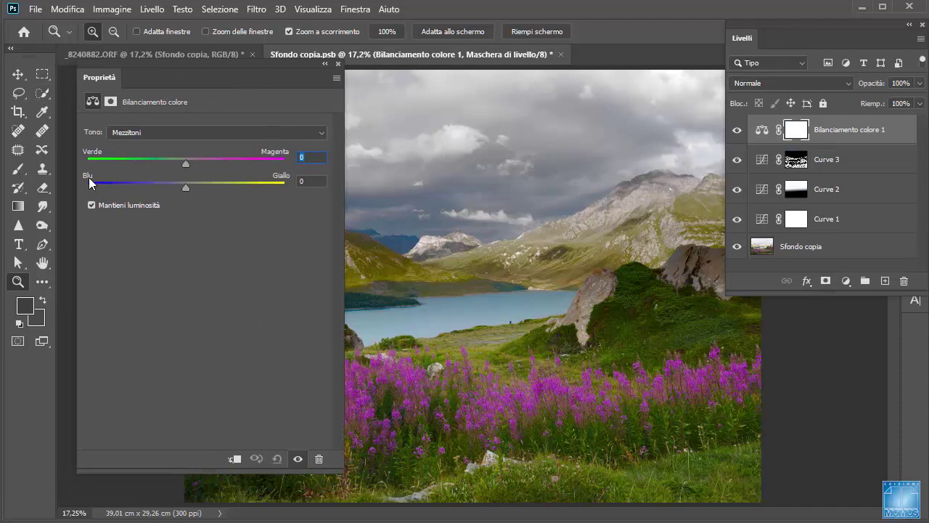
pyautogui.click(170, 133)
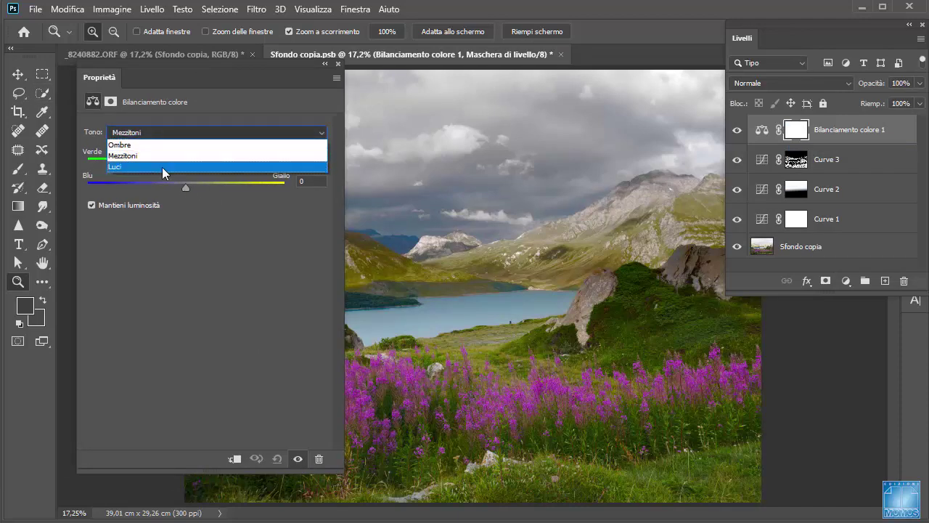
pyautogui.click(165, 158)
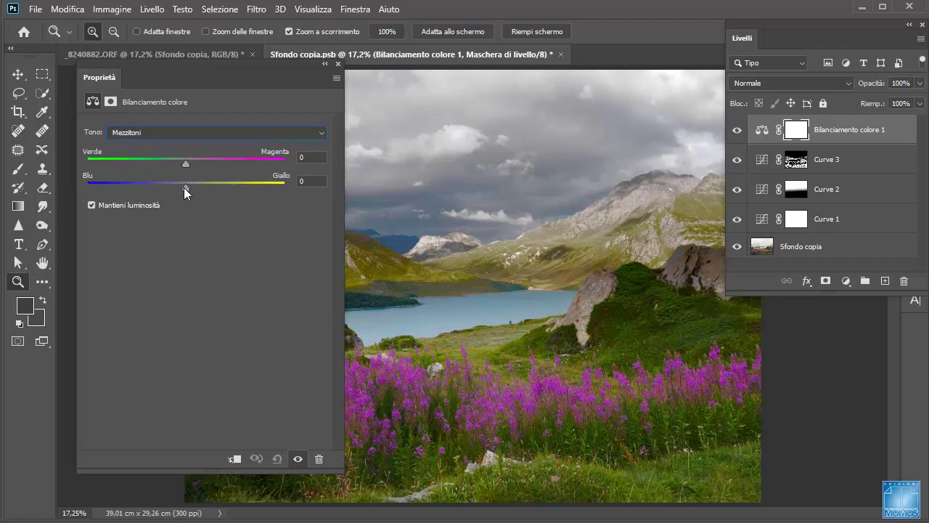
pyautogui.moveTo(184, 187); pyautogui.dragTo(162, 188)
# - Push the Color Balance shadows to -34 and highlights to -23 toward blue
pyautogui.click(176, 133)
pyautogui.click(165, 164)
pyautogui.click(161, 134)
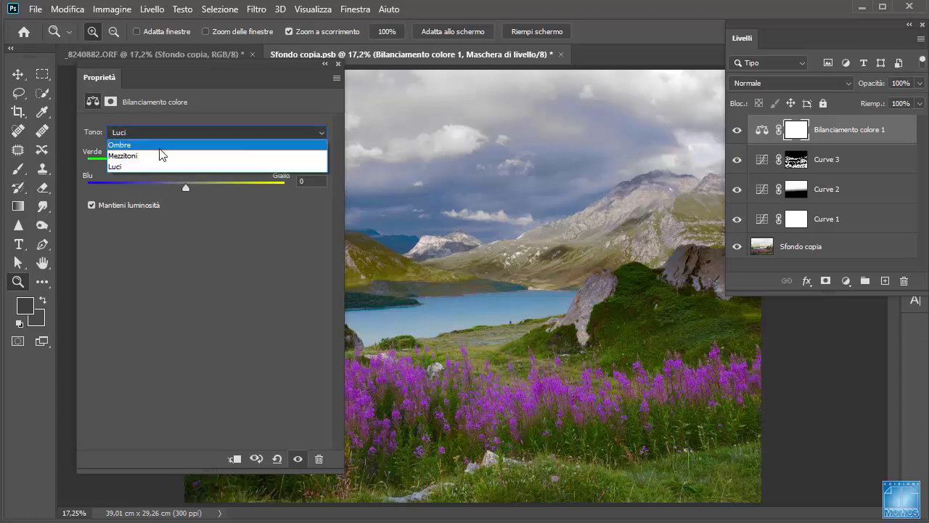
pyautogui.click(160, 143)
pyautogui.moveTo(183, 186); pyautogui.dragTo(152, 183)
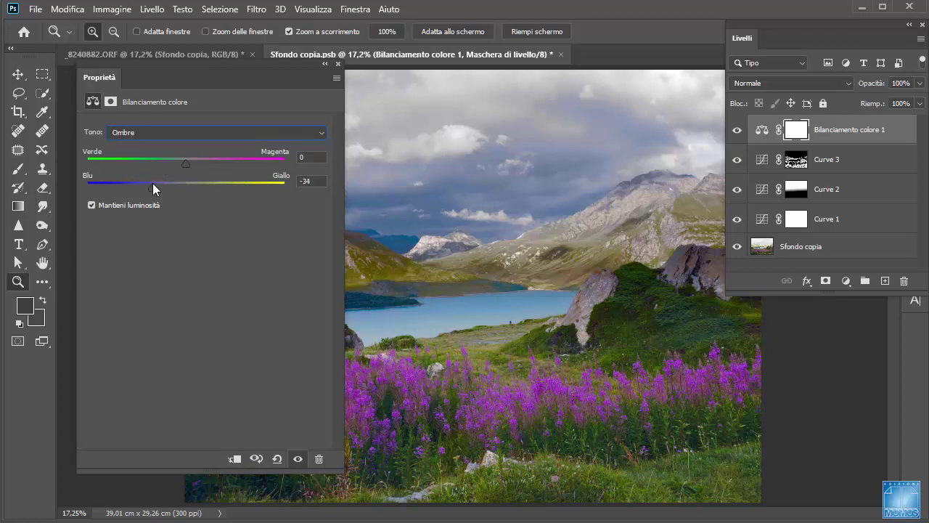
pyautogui.click(177, 133)
pyautogui.click(171, 166)
pyautogui.moveTo(183, 187)
pyautogui.mouseDown()
pyautogui.moveTo(154, 187)
pyautogui.moveTo(163, 187)
pyautogui.mouseUp()
# - Mask the Color Balance layer with a Color Range selection of the lake at fuzziness 60
pyautogui.click(216, 10)
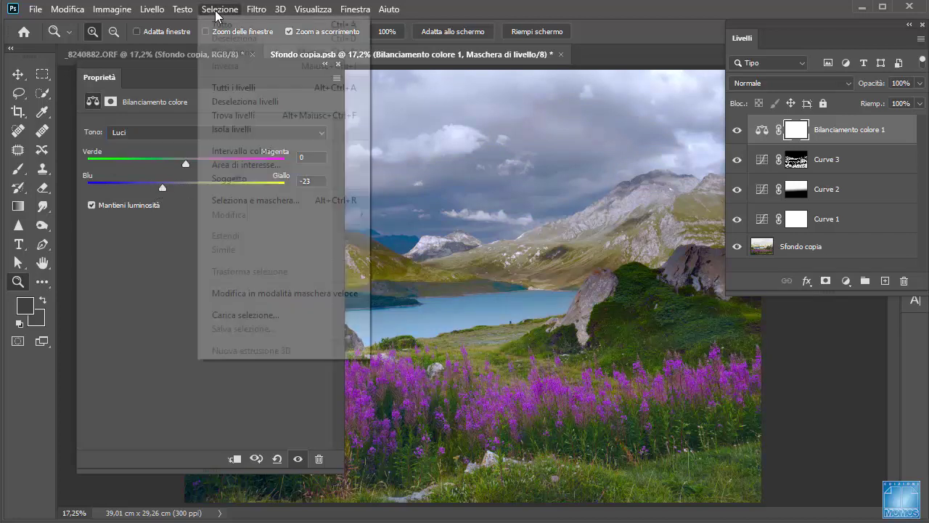
pyautogui.click(230, 151)
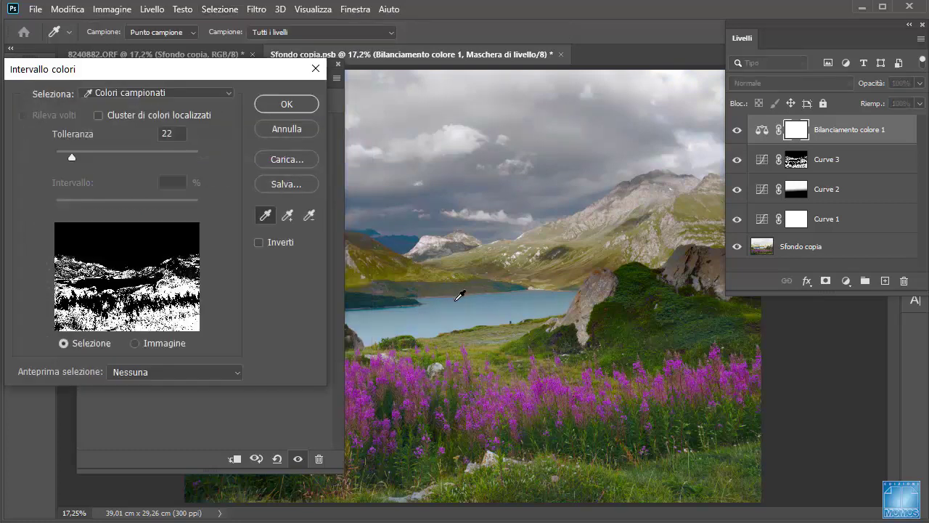
pyautogui.click(469, 312)
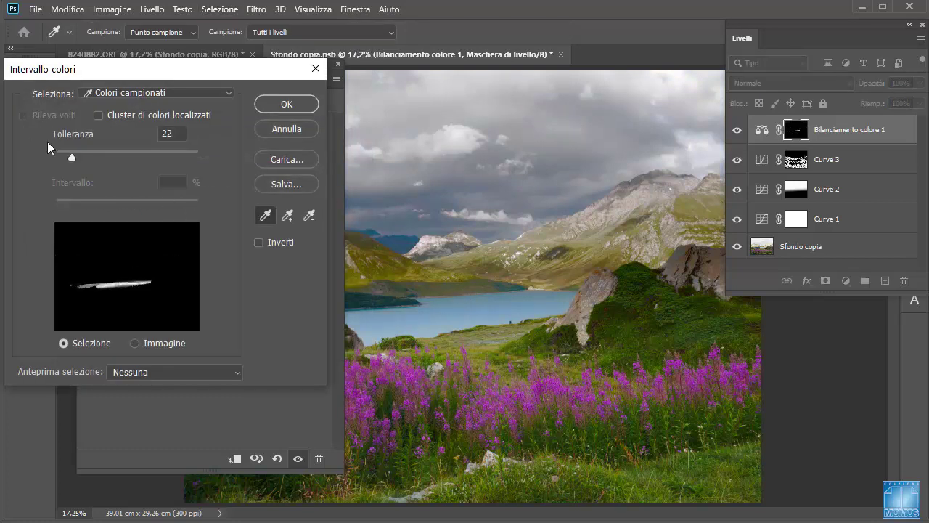
pyautogui.moveTo(71, 157); pyautogui.dragTo(99, 158)
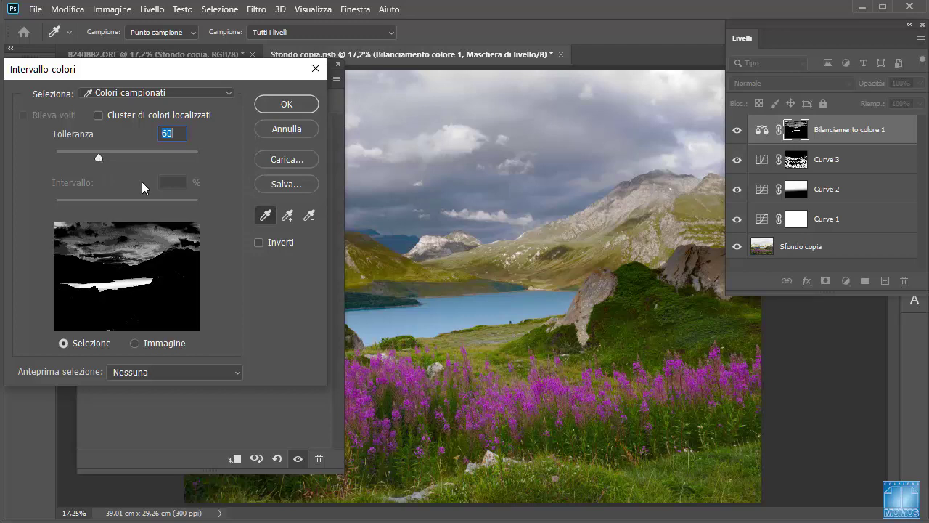
pyautogui.click(284, 104)
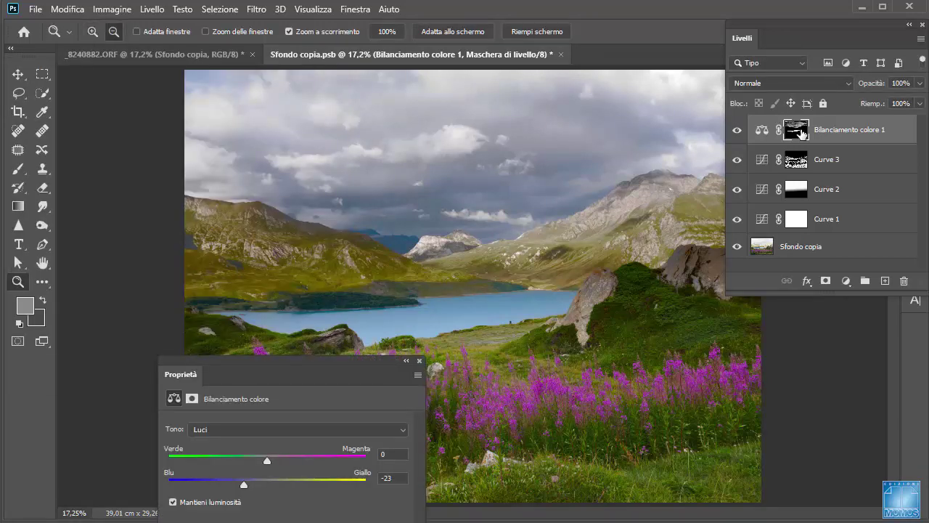
# - Paint black over the mask outside the lake, then return to the normal colour view
pyautogui.keyDown('alt'); pyautogui.click(796, 130); pyautogui.keyUp('alt')
pyautogui.click(19, 168)
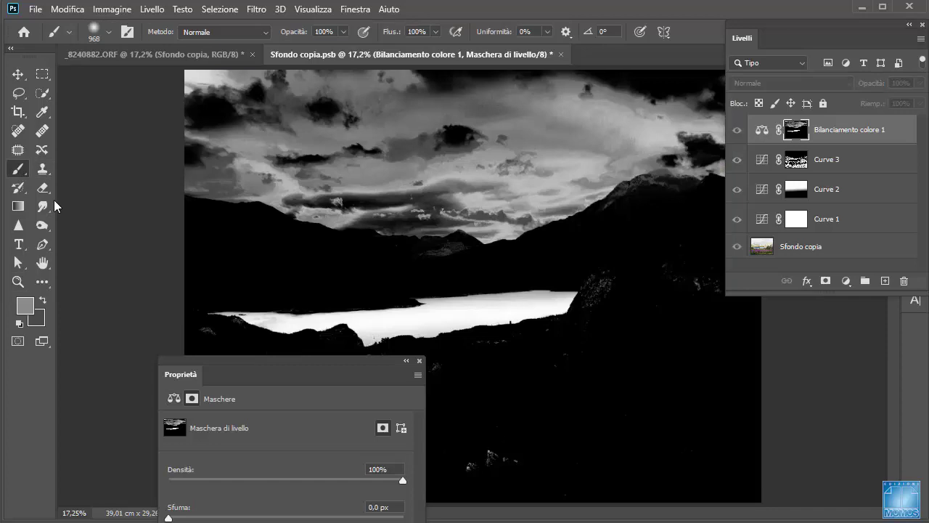
pyautogui.click(43, 300)
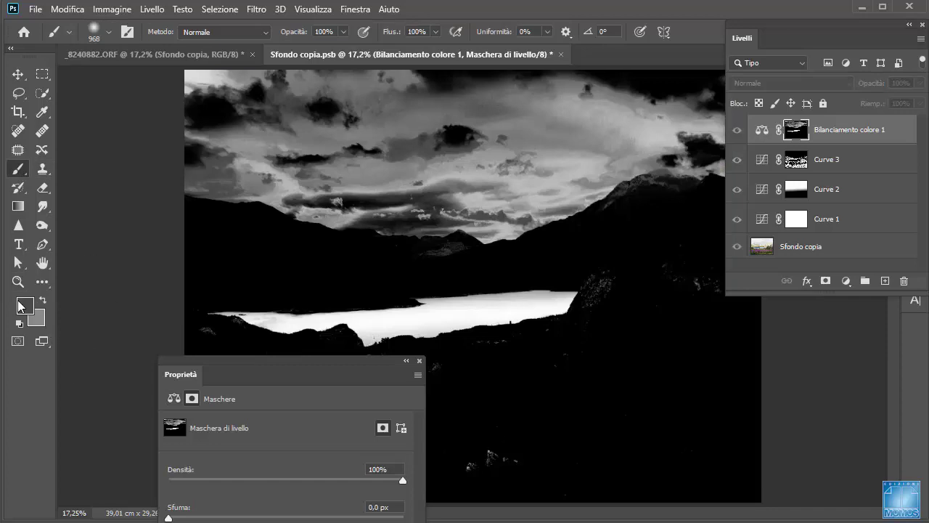
pyautogui.press('x')
pyautogui.moveTo(261, 153)
pyautogui.mouseDown()
pyautogui.moveTo(313, 126)
pyautogui.moveTo(172, 216)
pyautogui.moveTo(348, 196)
pyautogui.moveTo(539, 217)
pyautogui.moveTo(653, 131)
pyautogui.moveTo(362, 76)
pyautogui.moveTo(191, 141)
pyautogui.mouseUp()
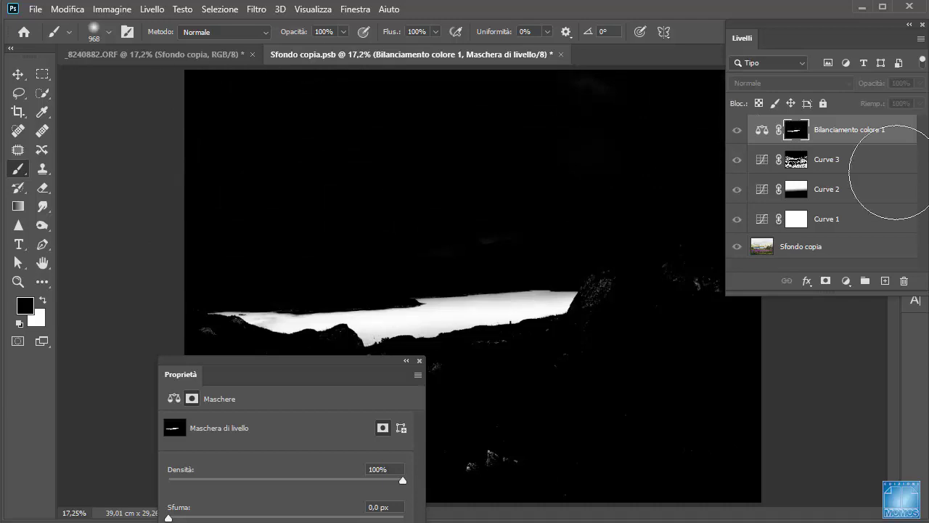
pyautogui.click(762, 130)
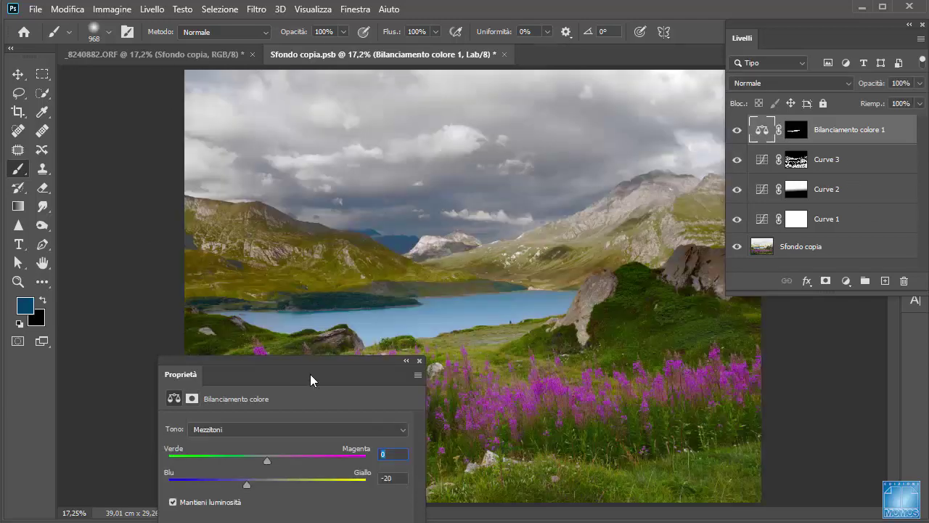
pyautogui.moveTo(315, 368); pyautogui.dragTo(255, 82)
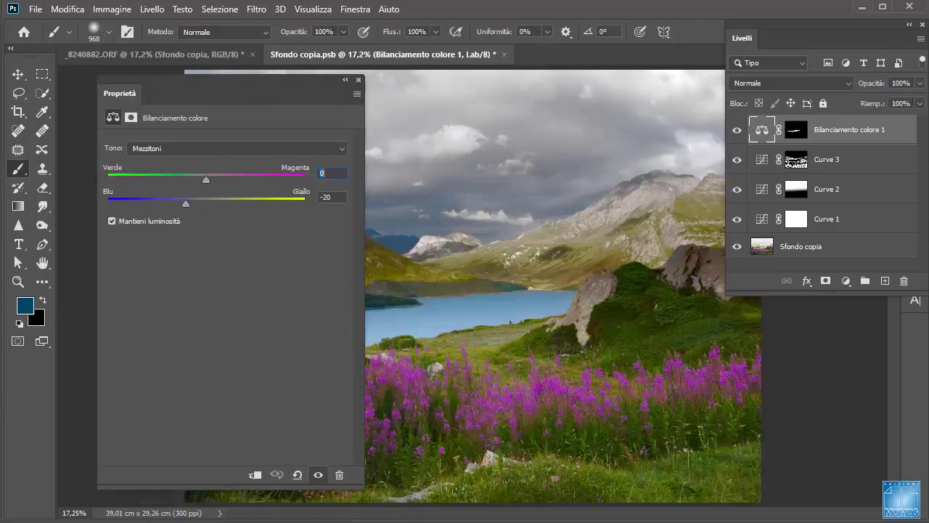
# - Add Curve 4 clipped to the Color Balance layer, lowering its midpoint to Input 54, Output 45
pyautogui.click(846, 281)
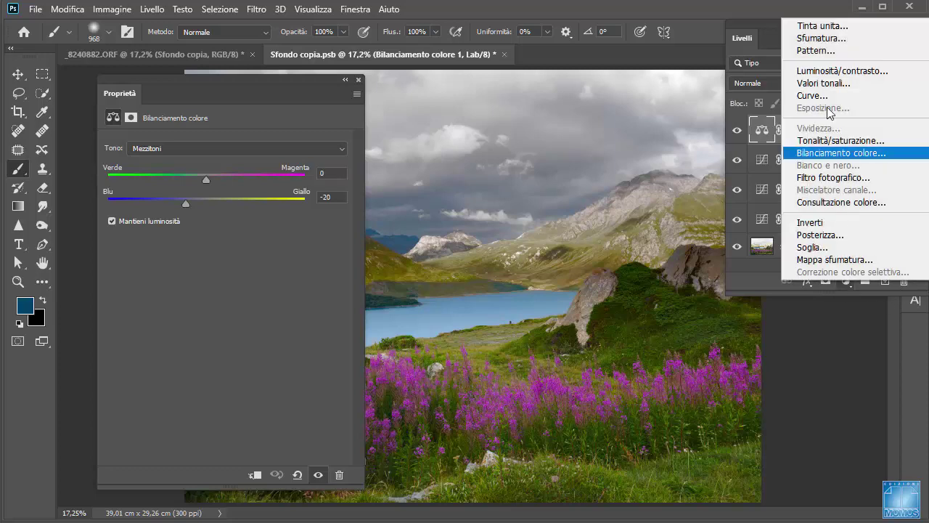
pyautogui.click(809, 95)
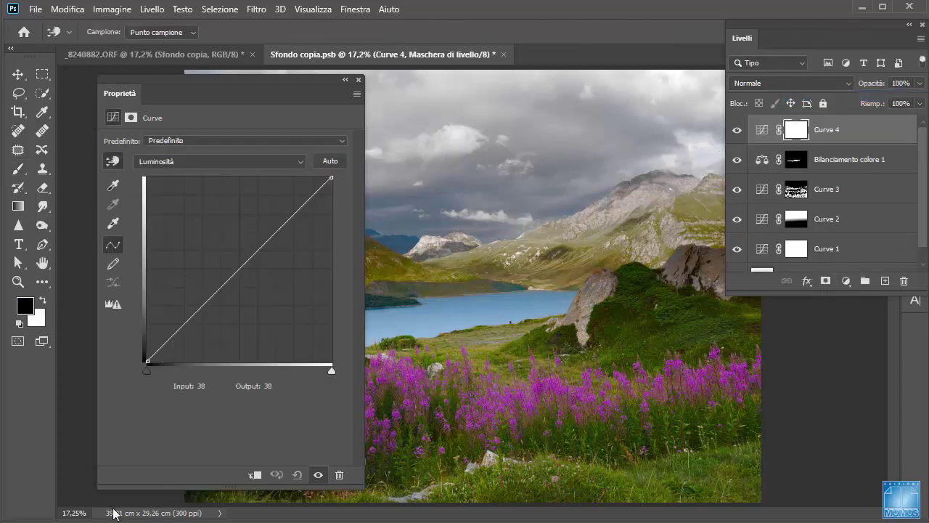
pyautogui.click(254, 474)
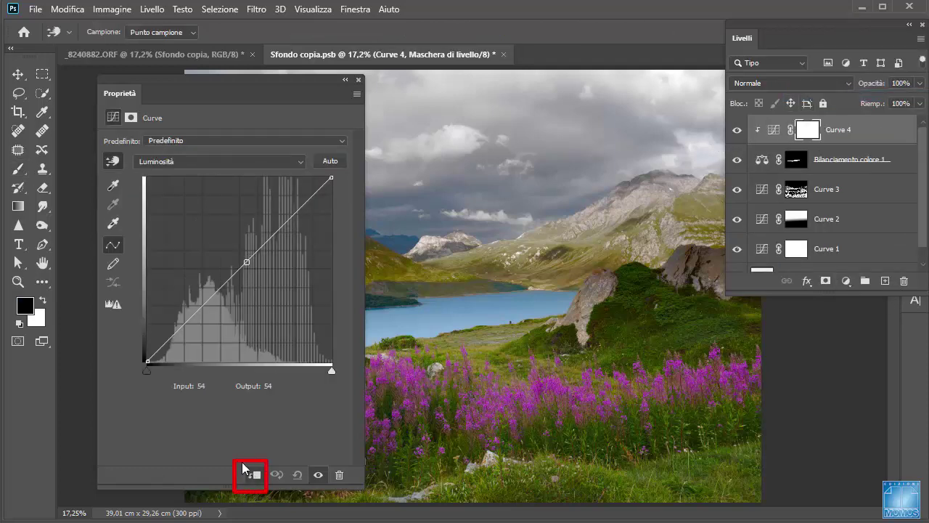
pyautogui.moveTo(241, 269); pyautogui.dragTo(246, 278)
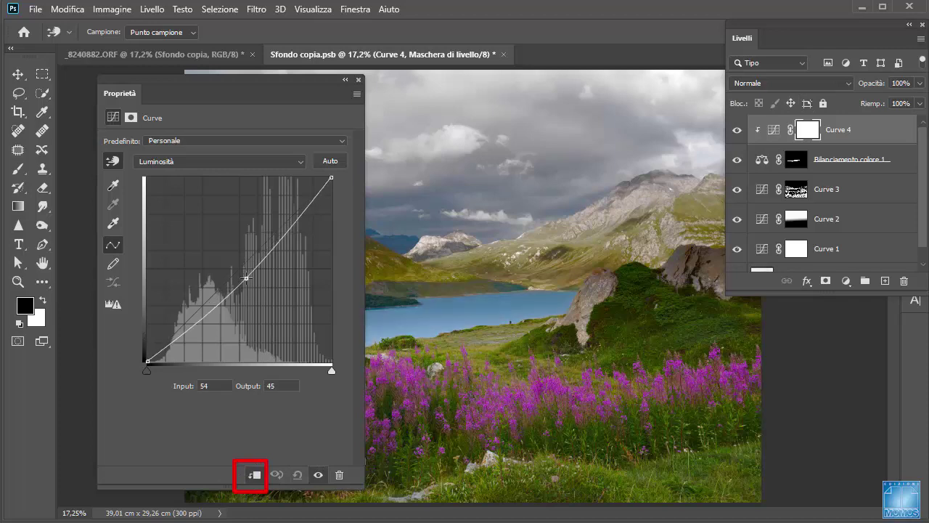
pyautogui.moveTo(234, 82); pyautogui.dragTo(207, 111)
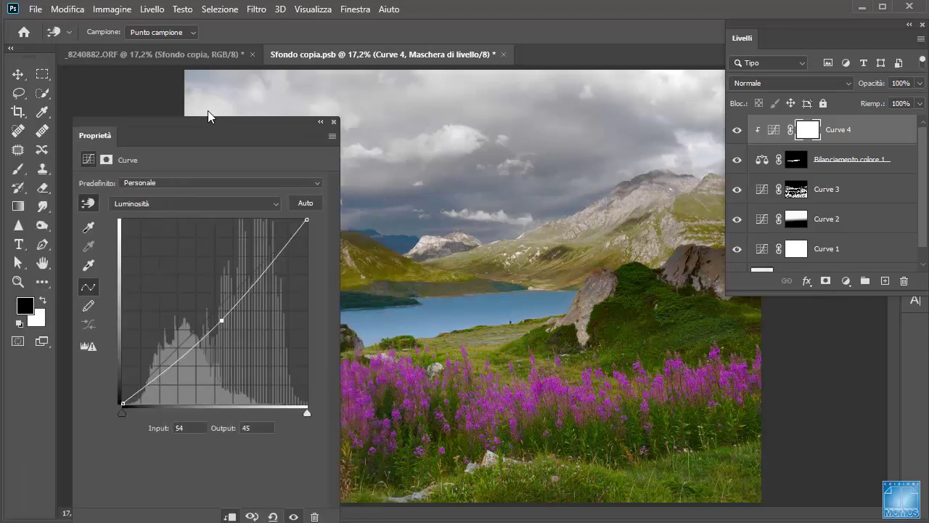
pyautogui.click(332, 110)
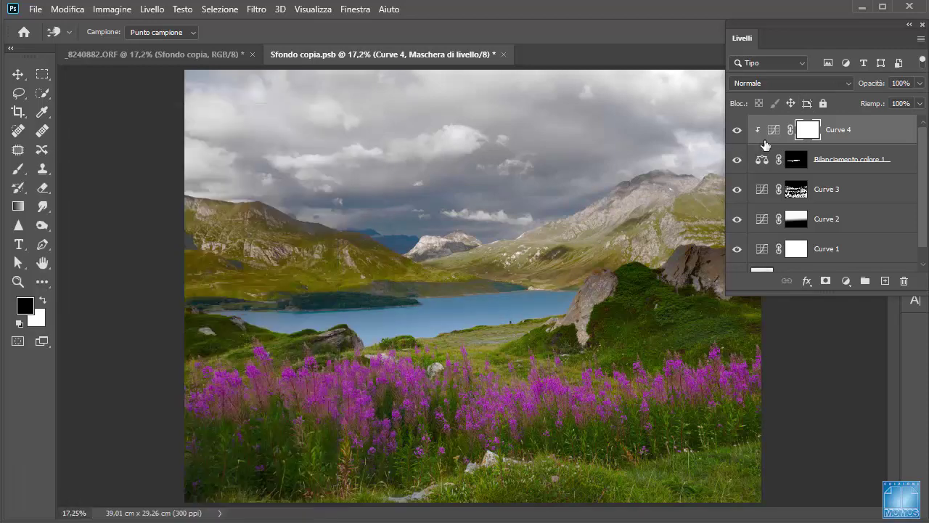
# - Compare the lake with Curve 4 hidden and view the ungraded Sfondo copia layer alone
pyautogui.click(737, 131)
pyautogui.click(736, 134)
pyautogui.moveTo(761, 278); pyautogui.dragTo(759, 307)
pyautogui.keyDown('alt'); pyautogui.click(738, 276); pyautogui.keyUp('alt')
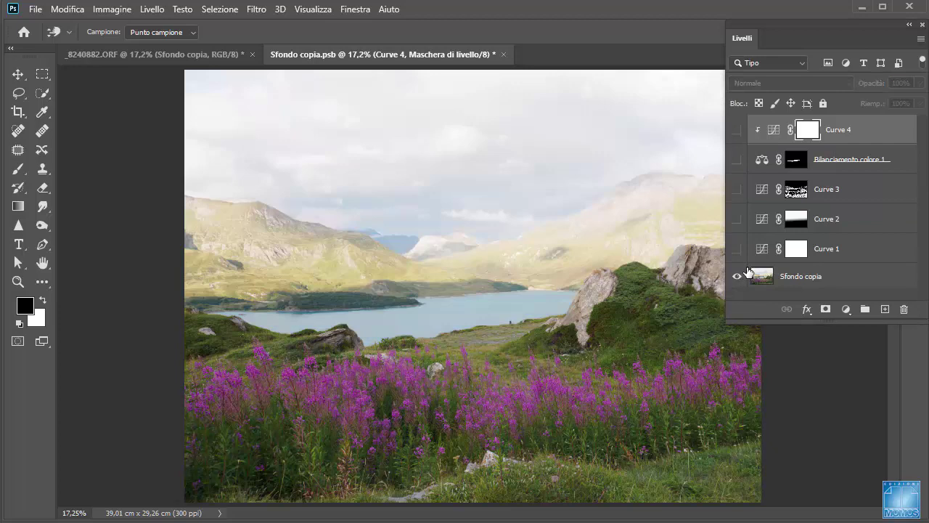
pyautogui.keyDown('alt'); pyautogui.click(738, 276); pyautogui.keyUp('alt')
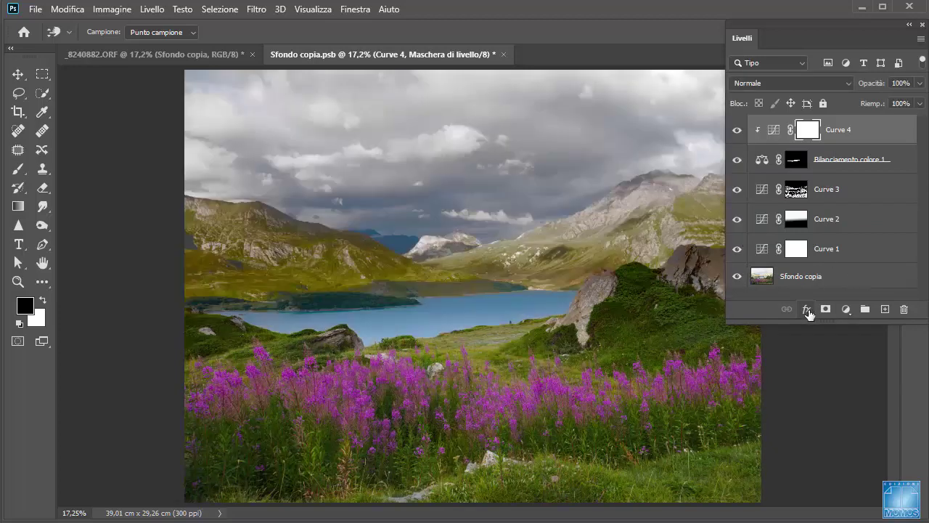
pyautogui.click(846, 311)
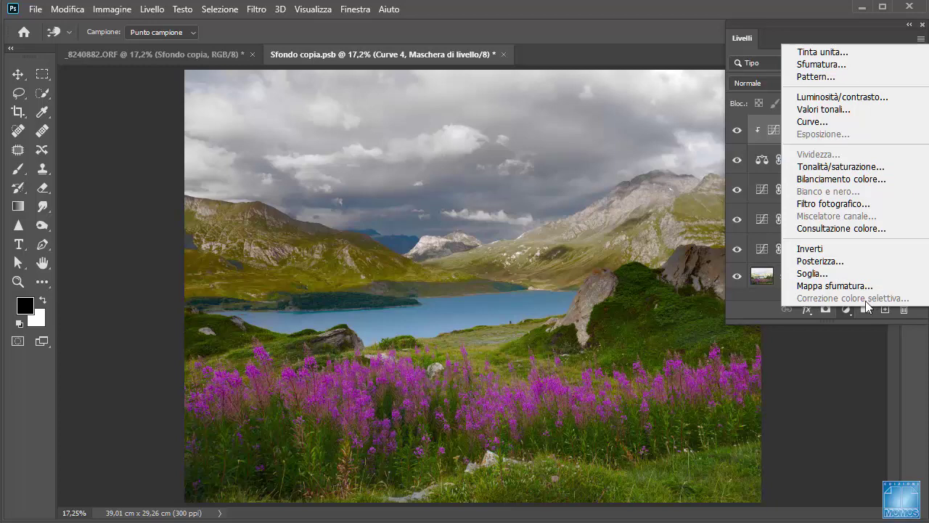
# - Save and close Sfondo copia.psb, then toggle the smart object layer to compare in _8240882.ORF
pyautogui.click(717, 48)
pyautogui.click(504, 54)
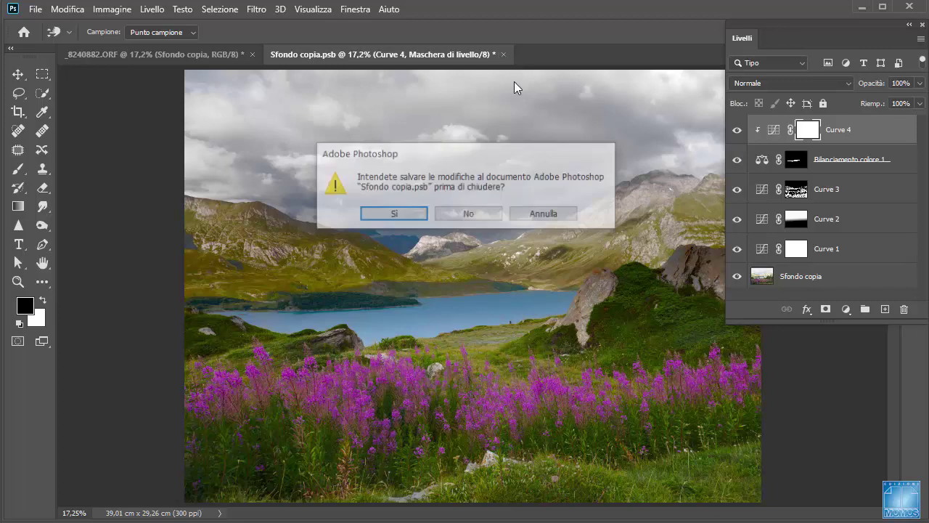
pyautogui.click(411, 213)
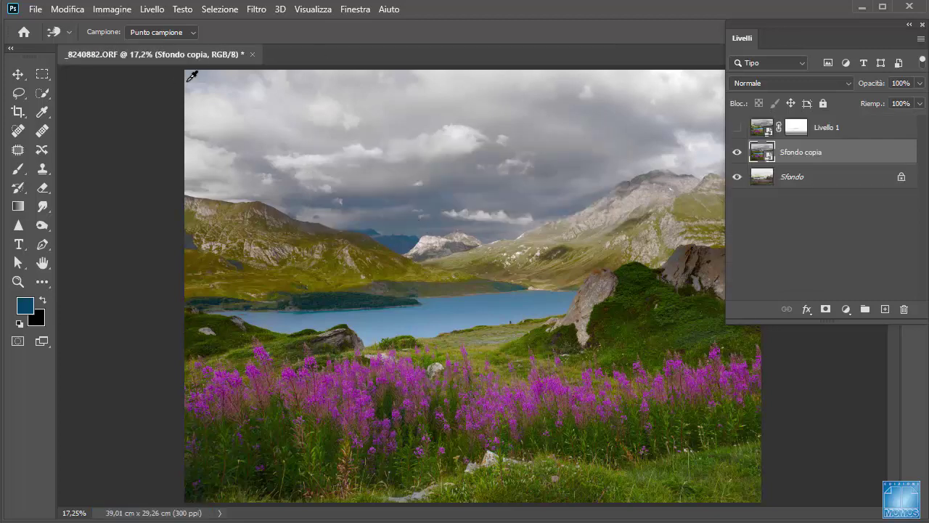
pyautogui.click(738, 152)
pyautogui.click(738, 152)
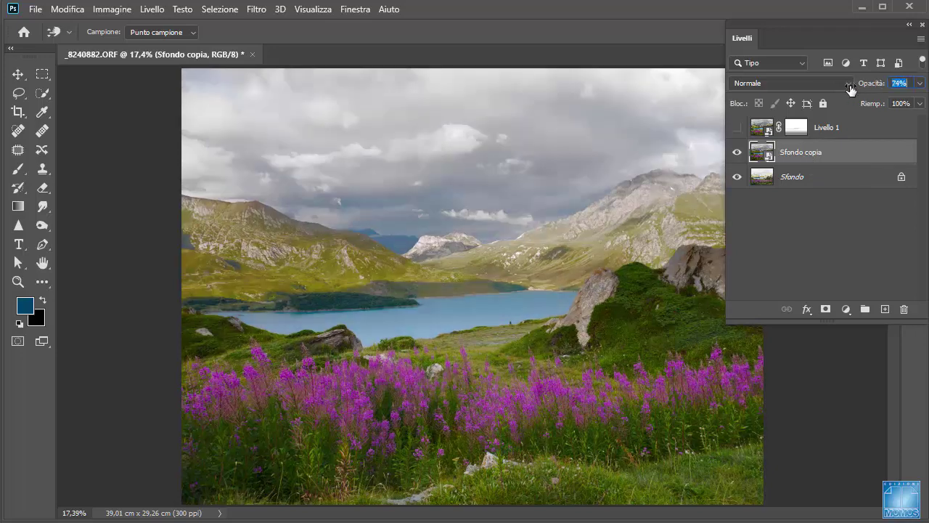
pyautogui.moveTo(863, 88); pyautogui.dragTo(865, 93)
pyautogui.write('100')
pyautogui.press('Return')
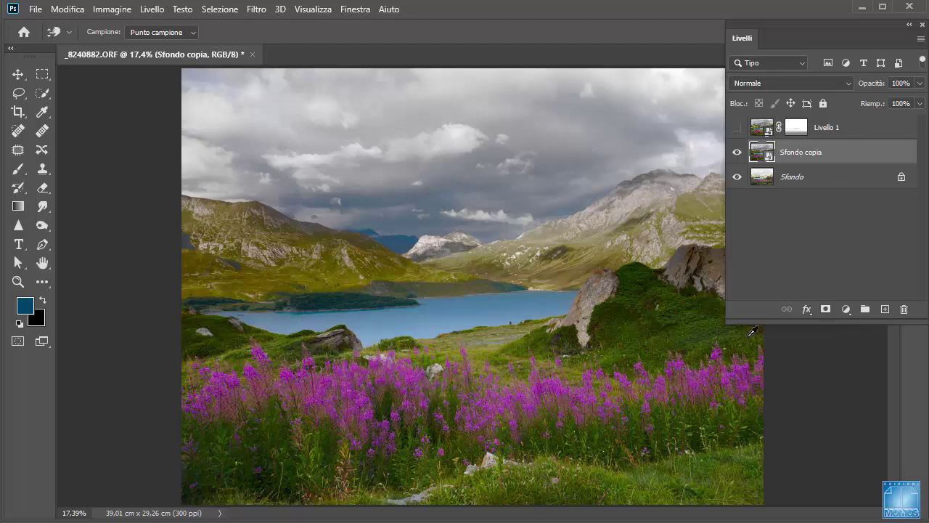
pyautogui.moveTo(726, 323); pyautogui.dragTo(727, 263)
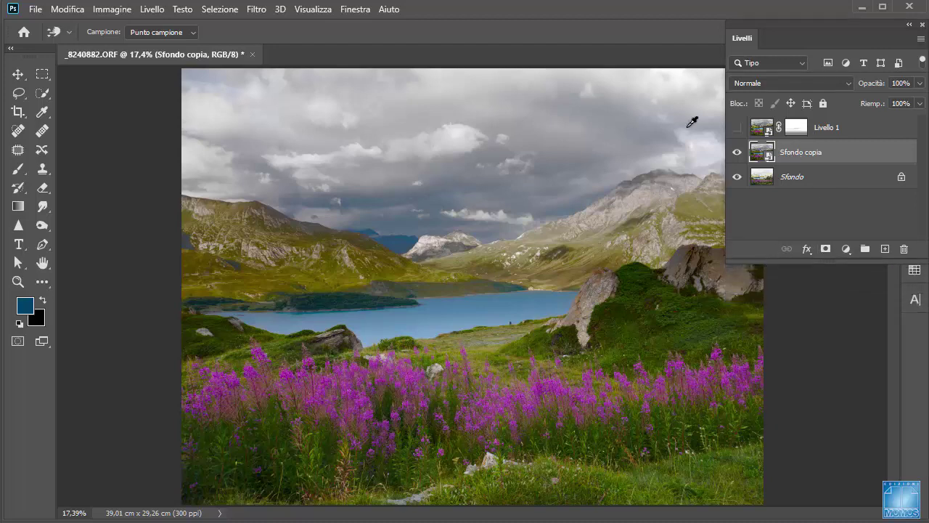
pyautogui.click(737, 152)
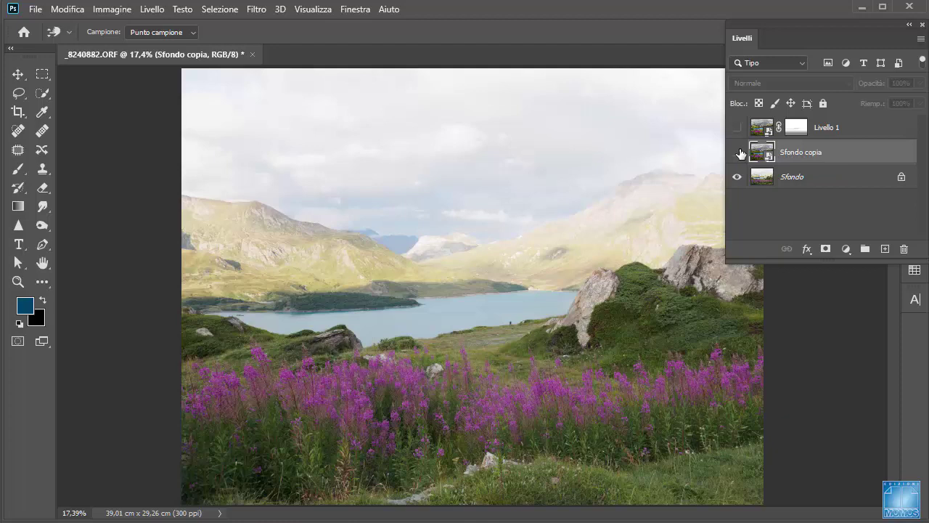
pyautogui.click(738, 152)
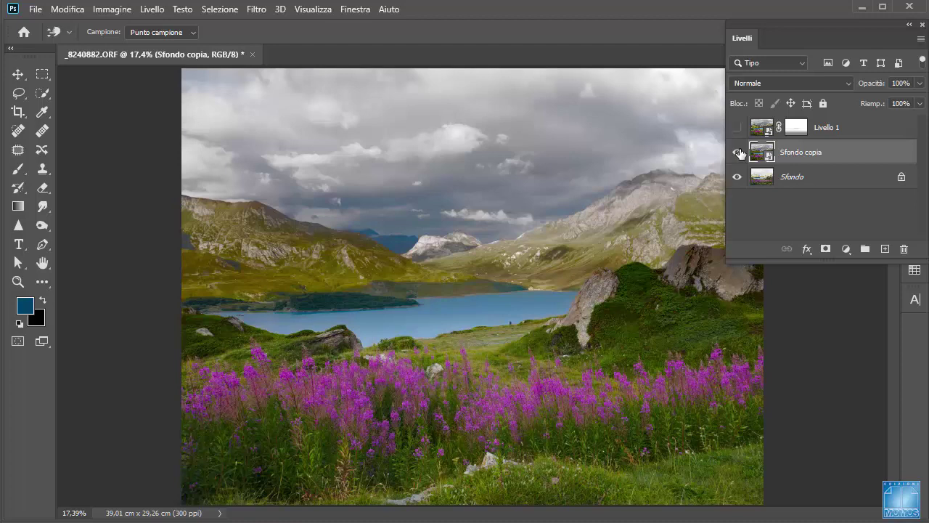